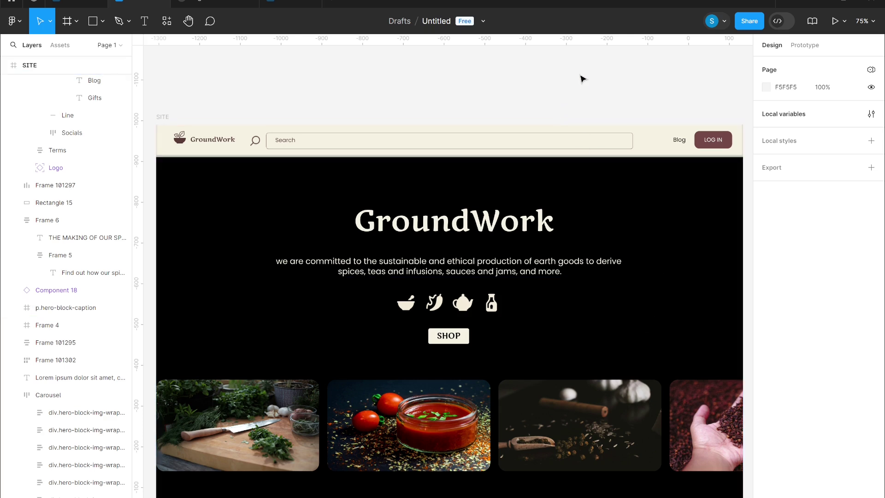
Step: Examine the finished GroundWork website design, its mobile screens, and the website prototype along its full length
scroll(583, 79, down, 1)
scroll(582, 78, right, 10)
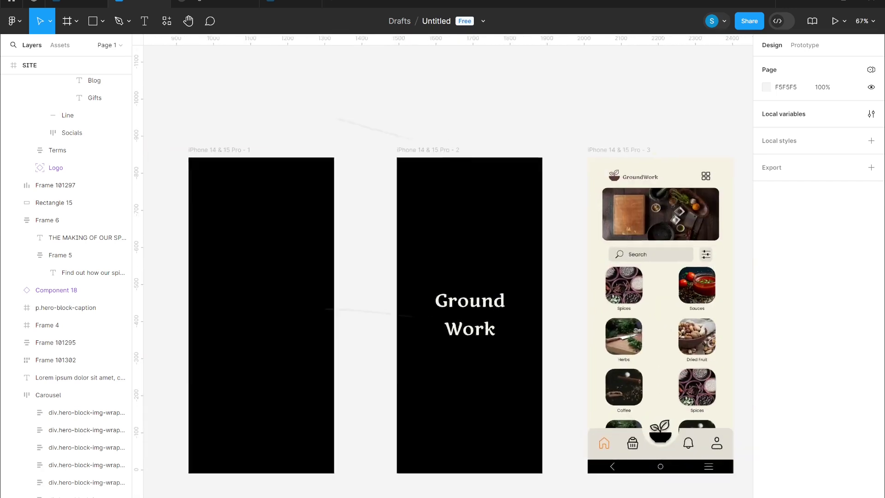
scroll(442, 287, up, 1)
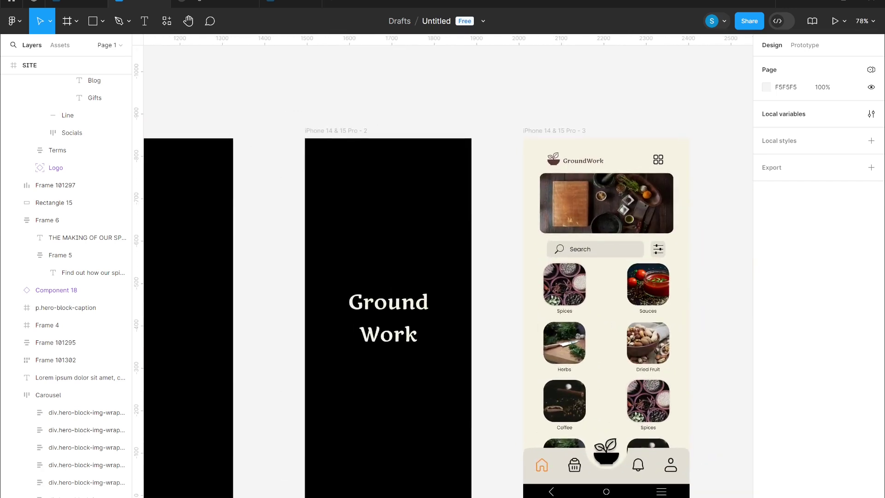
key(ctrl+Tab)
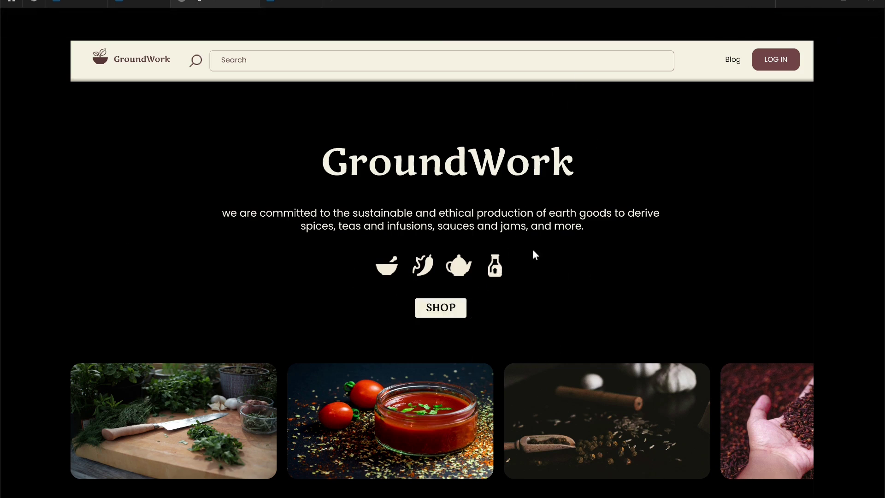
scroll(534, 251, down, 10)
scroll(535, 255, down, 20)
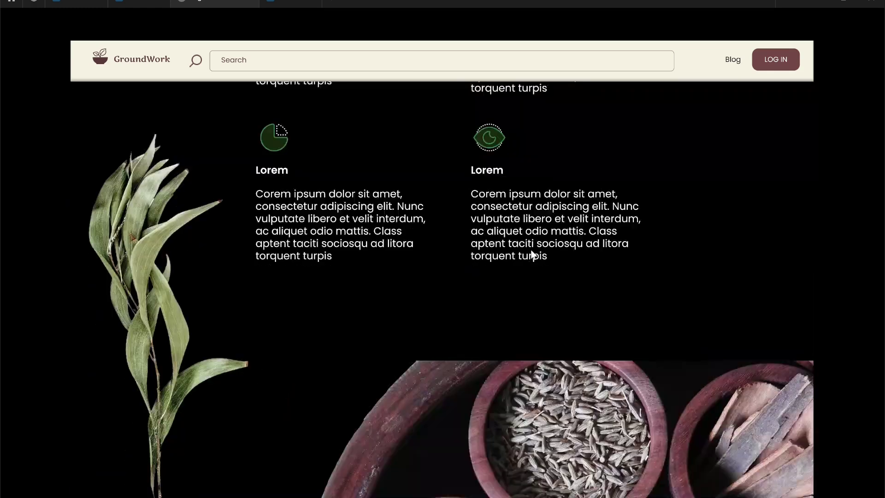
scroll(531, 251, up, 20)
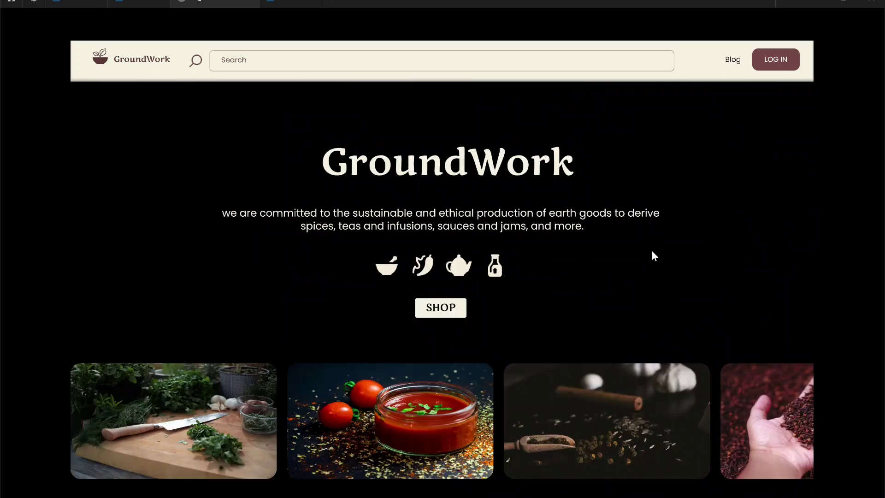
scroll(654, 256, down, 5)
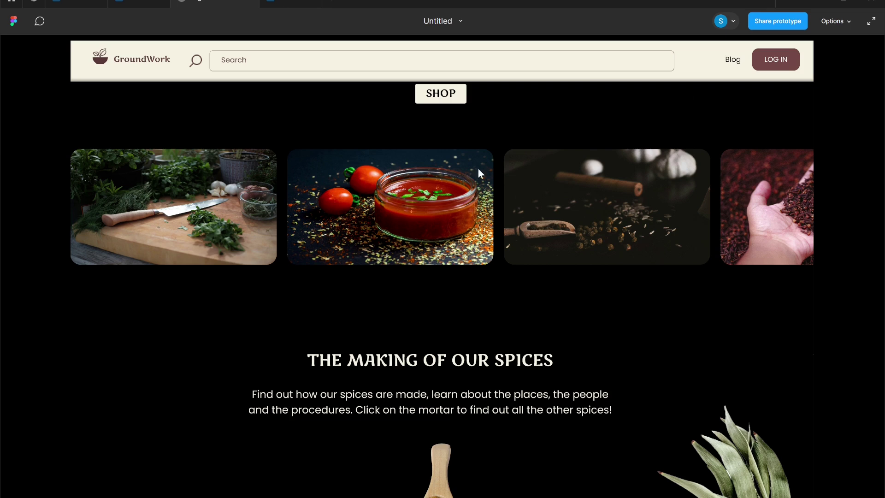
scroll(570, 271, down, 9)
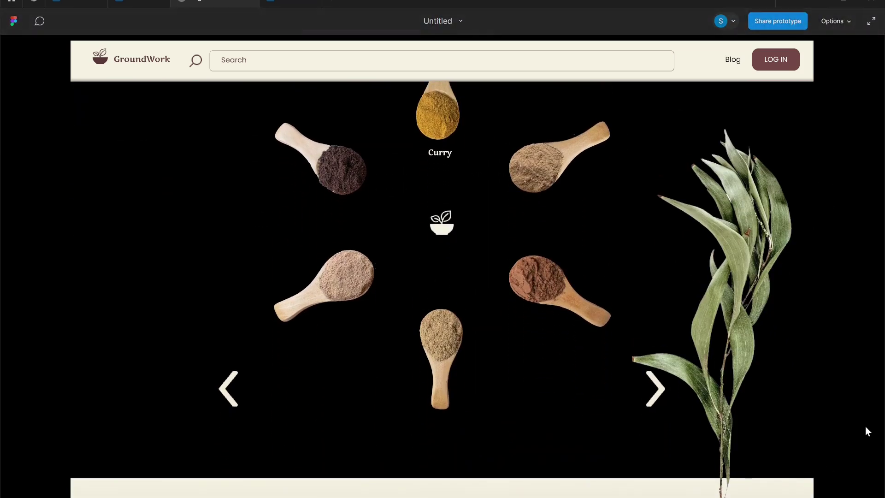
scroll(866, 427, down, 10)
scroll(443, 290, up, 20)
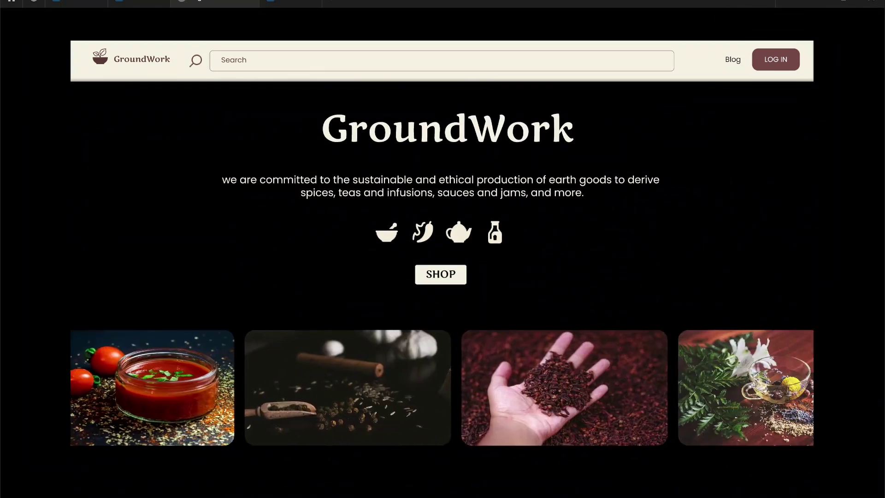
Step: Switch to the file with the colour palette, add a 1440 × 1024 desktop frame, and name it WEBSITE
key(ctrl+Tab)
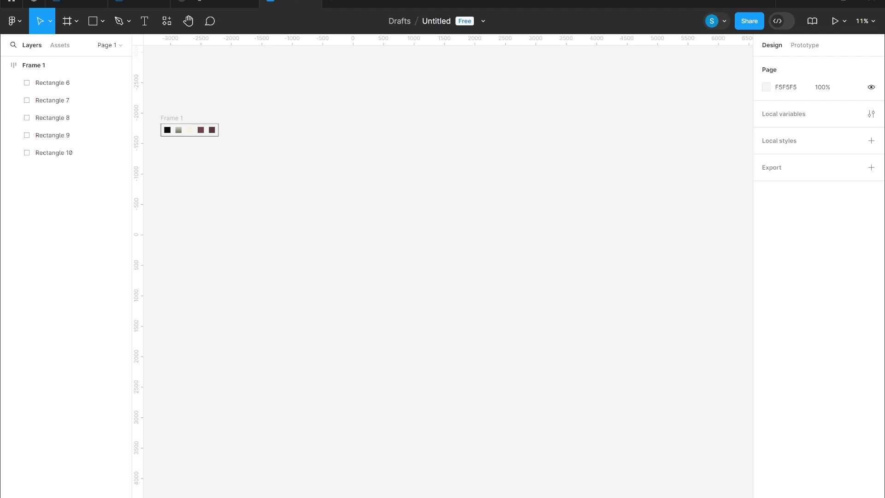
click(76, 21)
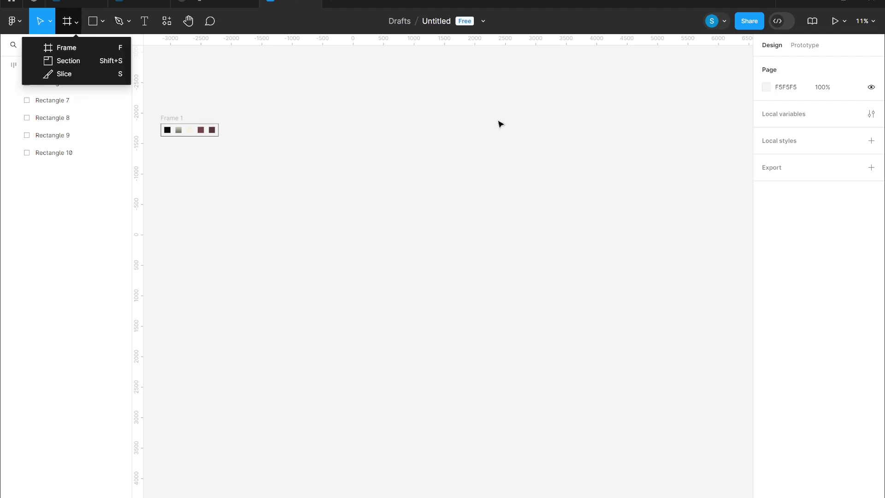
click(67, 48)
click(857, 189)
key(shift+2)
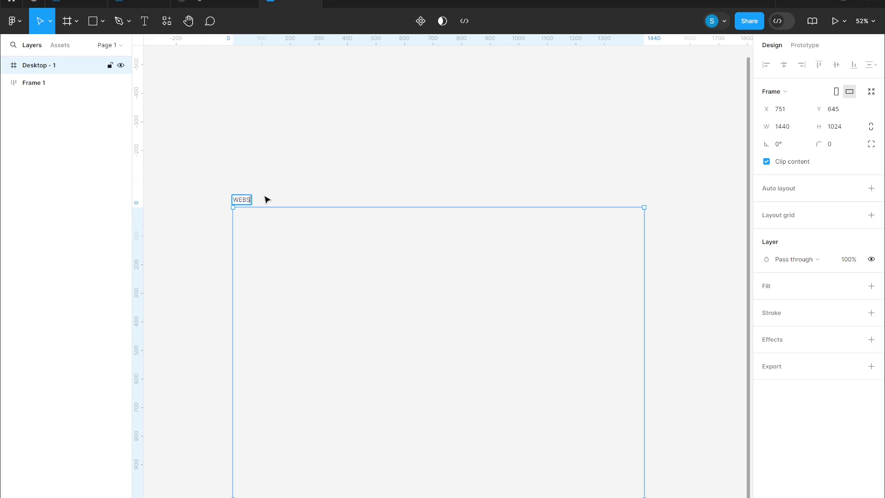
text(WEBSITE)
key(Return)
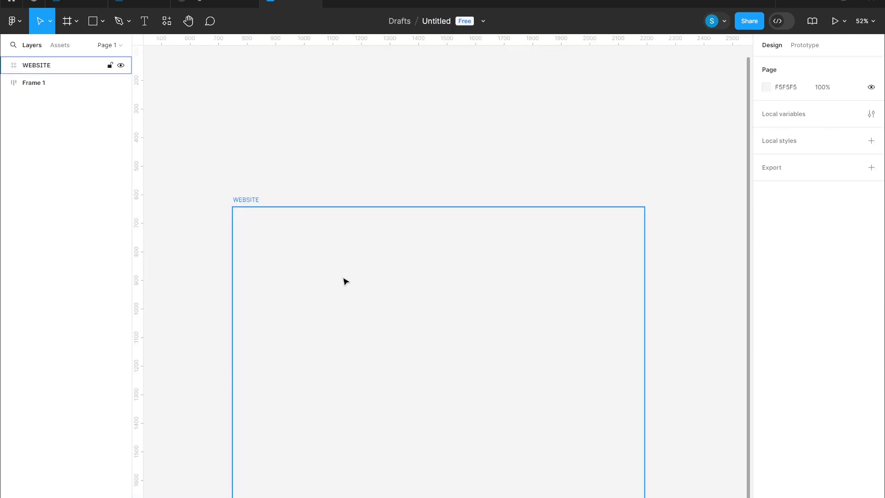
Step: Draw a 1440 × 1024 rectangle covering the WEBSITE frame and fill it with black 0D0B0B sampled from the palette
click(102, 26)
drag(233, 207, 641, 496)
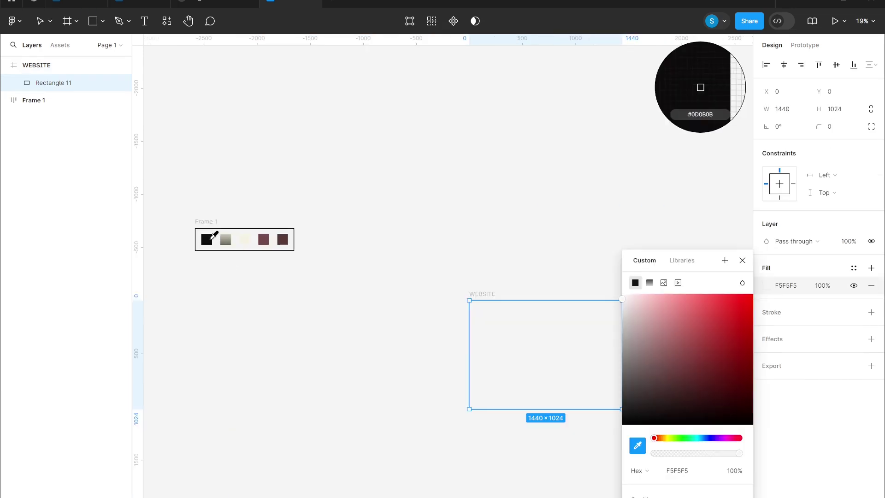
click(205, 239)
click(451, 188)
scroll(625, 235, up, 2)
scroll(625, 236, up, 3)
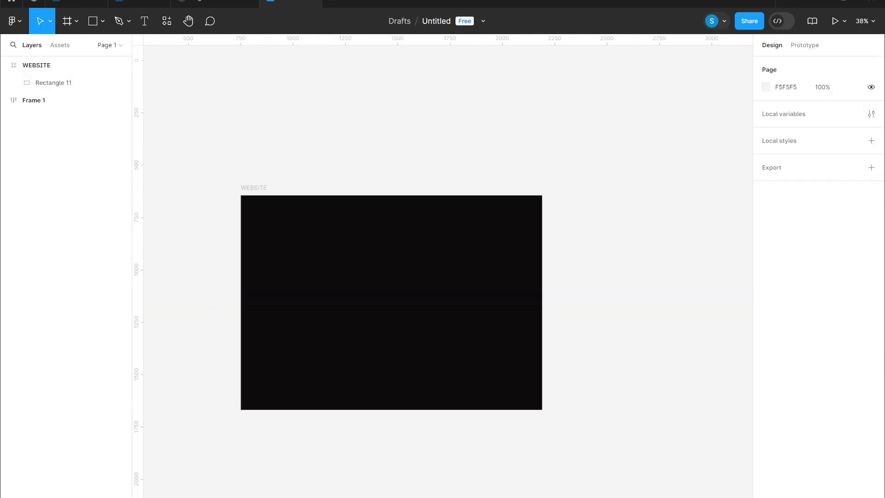
Step: Extend the WEBSITE frame downward to a height of 4285
click(304, 262)
scroll(304, 262, down, 3)
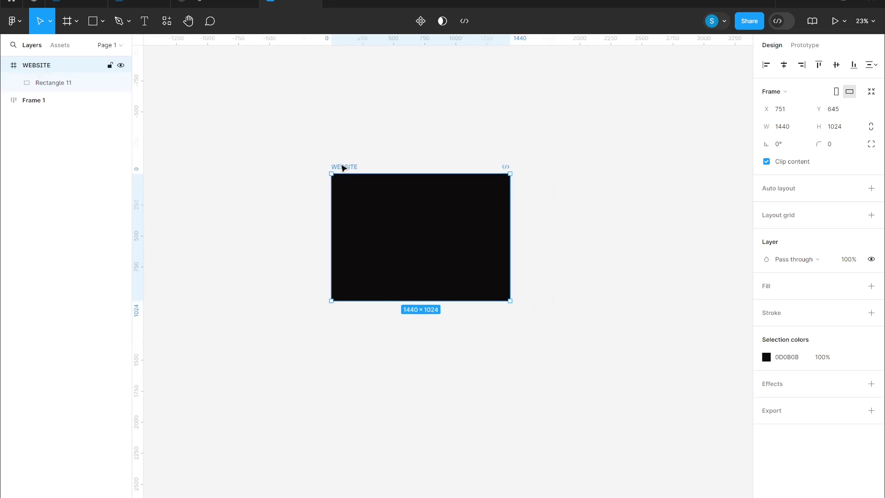
drag(377, 302, 377, 497)
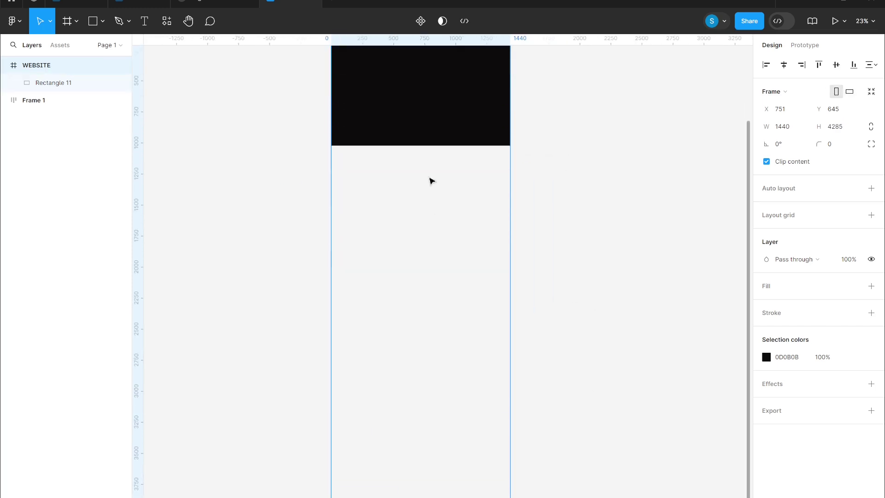
Step: Duplicate the black section twice down the frame and shorten the lowest copy to a height of 379
click(421, 93)
drag(421, 93, 428, 342)
drag(446, 387, 450, 319)
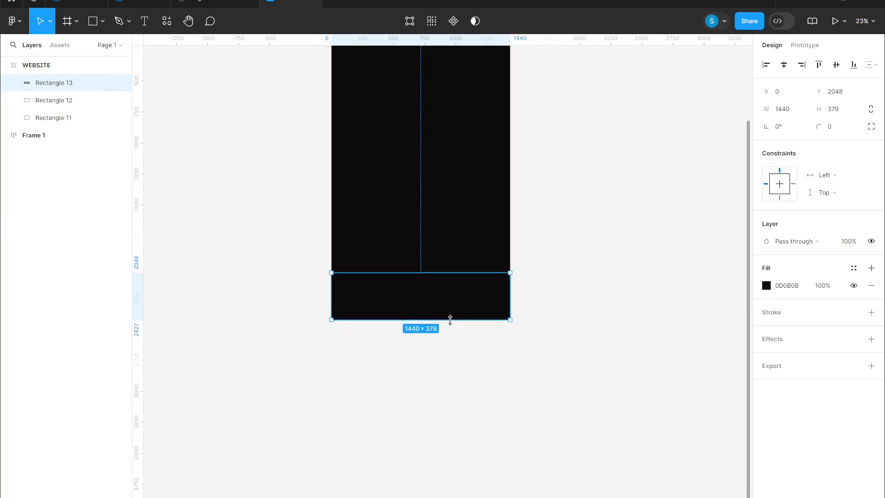
Step: Fill the short lower band with A7A594 sampled from the palette's gradient swatch
scroll(451, 320, down, 3)
click(767, 286)
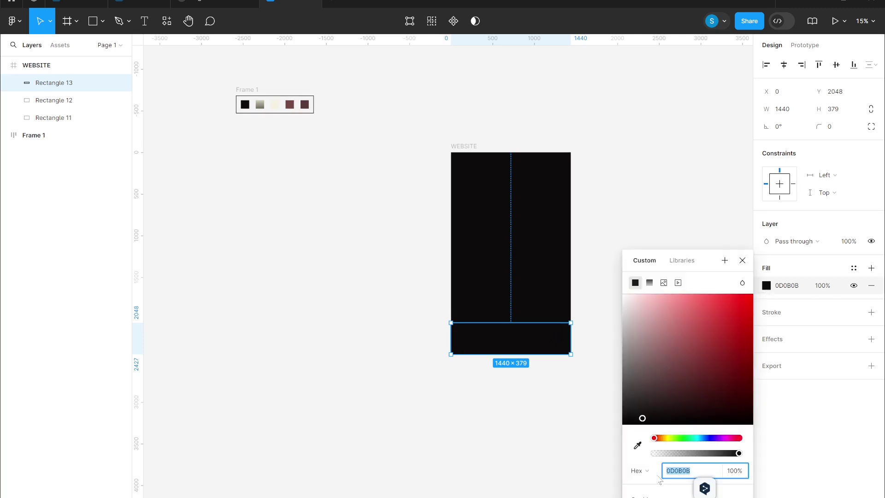
click(637, 445)
click(260, 105)
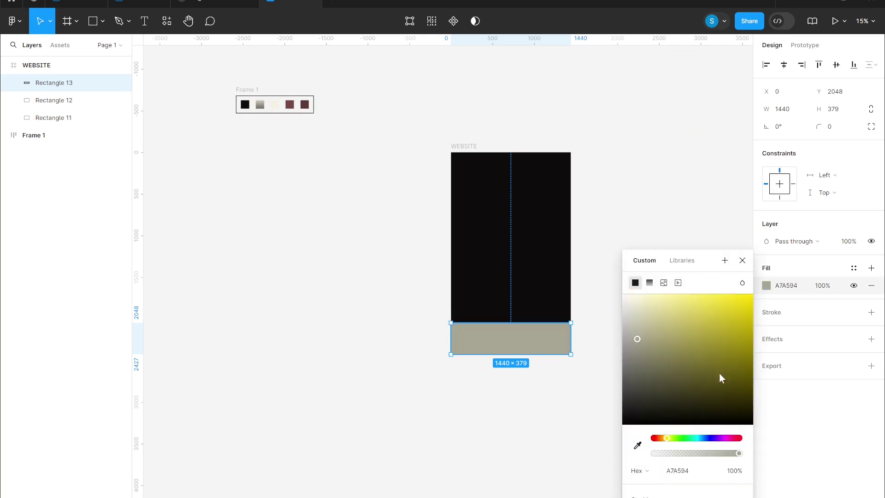
Step: Change the band's fill to a linear gradient running from cream F4F1E2, sampled from the palette, down to A7A594
click(650, 283)
click(667, 386)
click(506, 445)
click(275, 105)
click(725, 305)
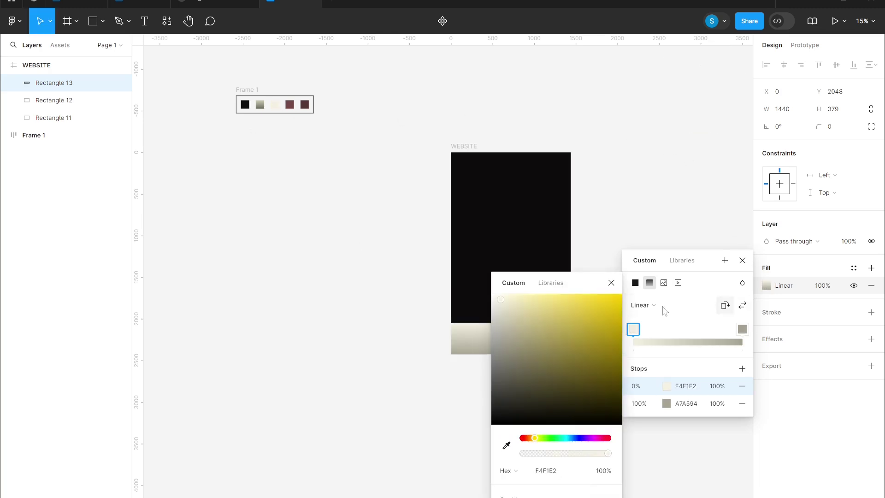
click(617, 283)
click(688, 186)
Step: Add two more 1440 × 1024 black sections below the gradient band and extend the WEBSITE frame to a height of 5111
drag(540, 286, 530, 496)
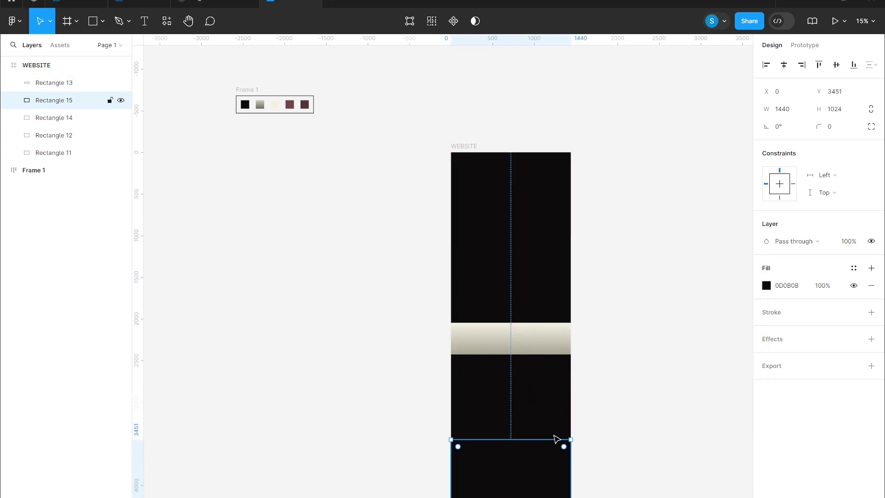
click(464, 146)
scroll(580, 450, down, 2)
drag(537, 423, 545, 491)
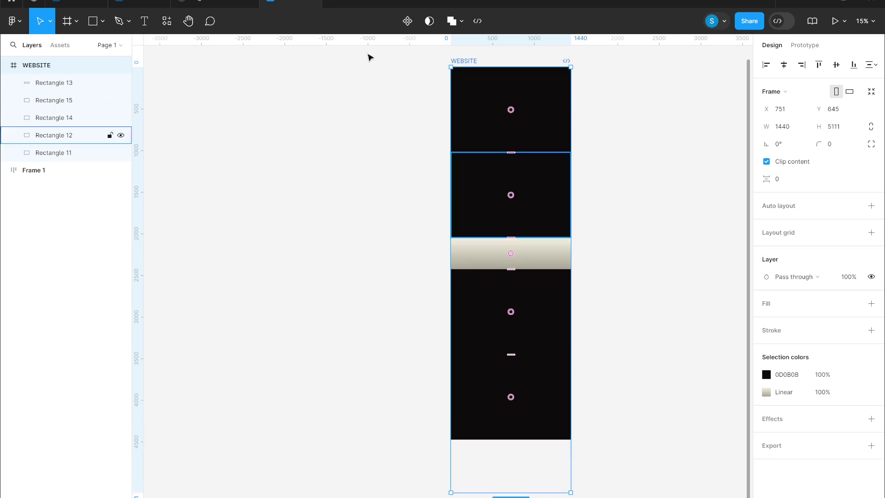
Step: Add a 1440 × 222 black footer rectangle directly below the last black section
drag(459, 408, 549, 458)
key(Delete)
scroll(285, 174, up, 1)
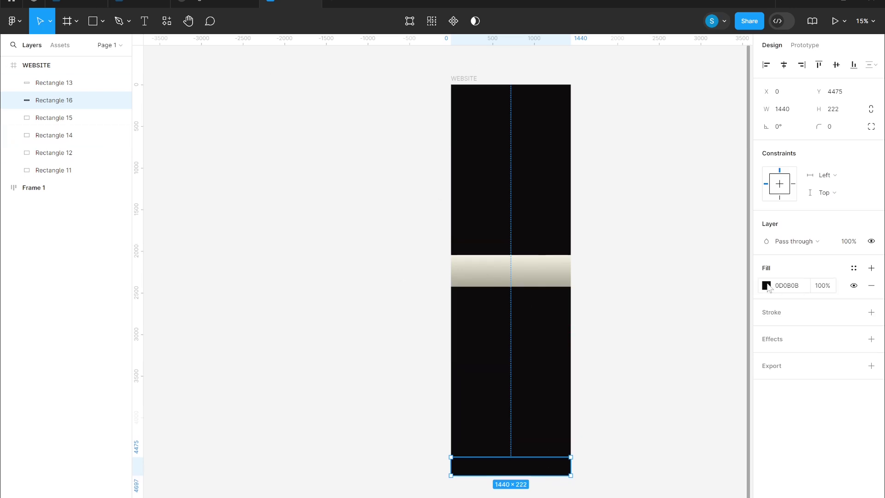
Step: Recolour the footer rectangle with the cream swatch sampled from the palette
click(768, 286)
scroll(269, 159, up, 5)
click(638, 446)
click(276, 130)
scroll(278, 132, down, 1)
click(687, 172)
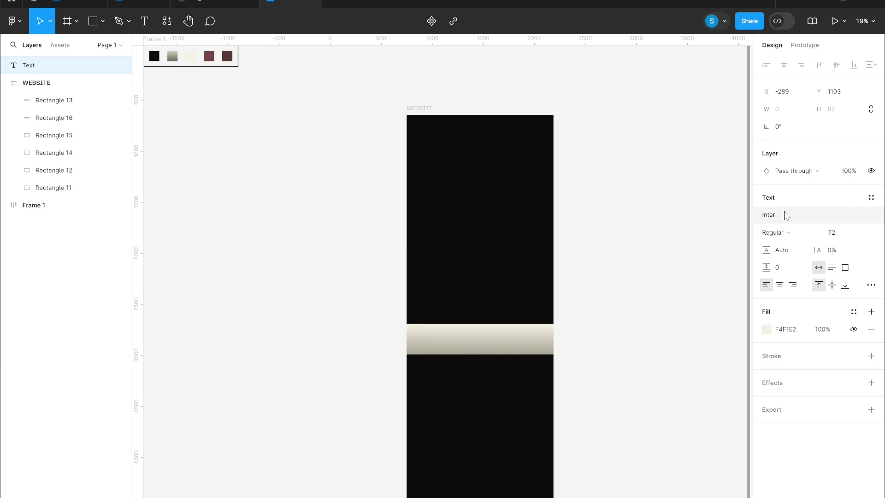
Step: Set the new text layer's font to Marko One and enter the site title GroundWork
click(784, 215)
text(mark)
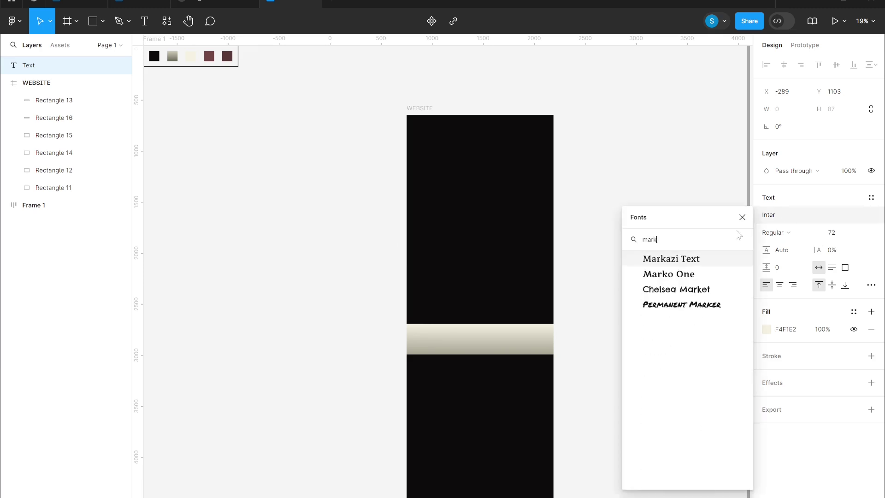
click(691, 274)
text(roundfWork)
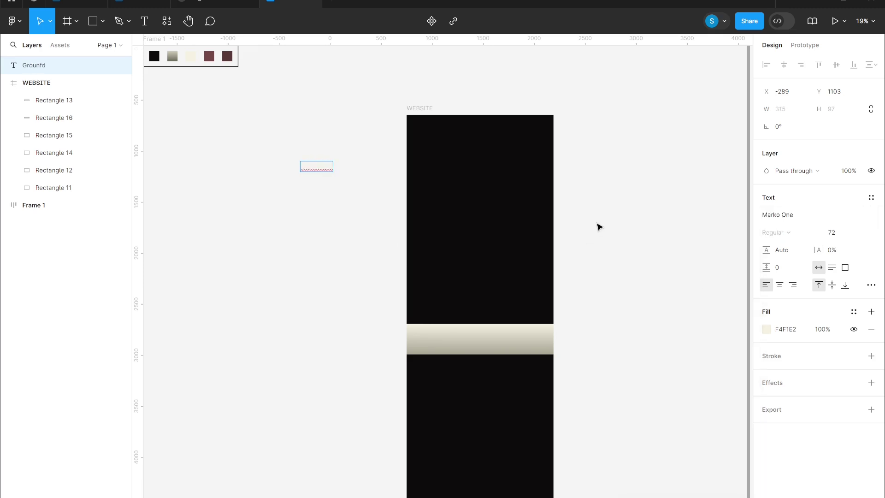
Step: Centre the title near the top of the first black section and correct its spelling to GroundWork
key(Escape)
drag(332, 165, 495, 139)
double_click(459, 166)
key(BackSpace)
click(565, 141)
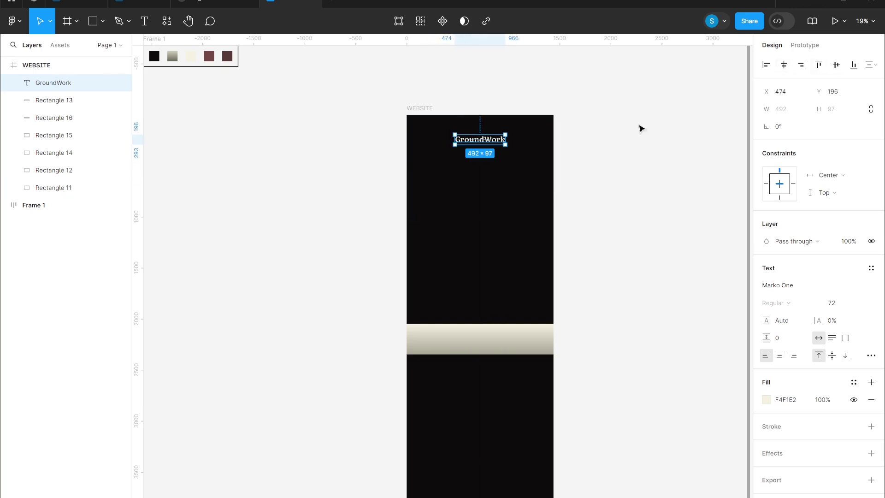
Step: Paste the hero caption and the row of four product icons beneath the GroundWork title
click(488, 170)
key(ctrl+v)
click(600, 150)
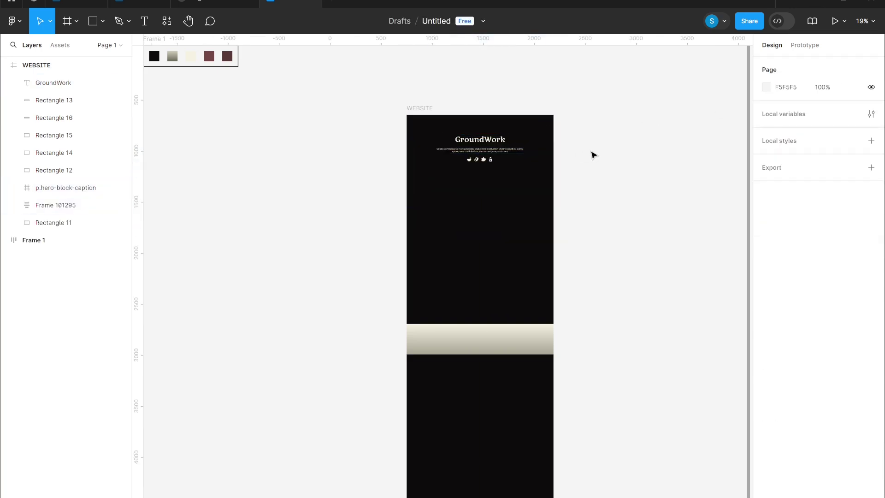
Step: Paste the "THE MAKING OF OUR SPICES" text block, and place the "Our main ingridient is GEINUINESS" heading with its paragraph on the gradient band
key(ctrl+v)
click(607, 211)
key(ctrl+v)
drag(441, 94, 441, 83)
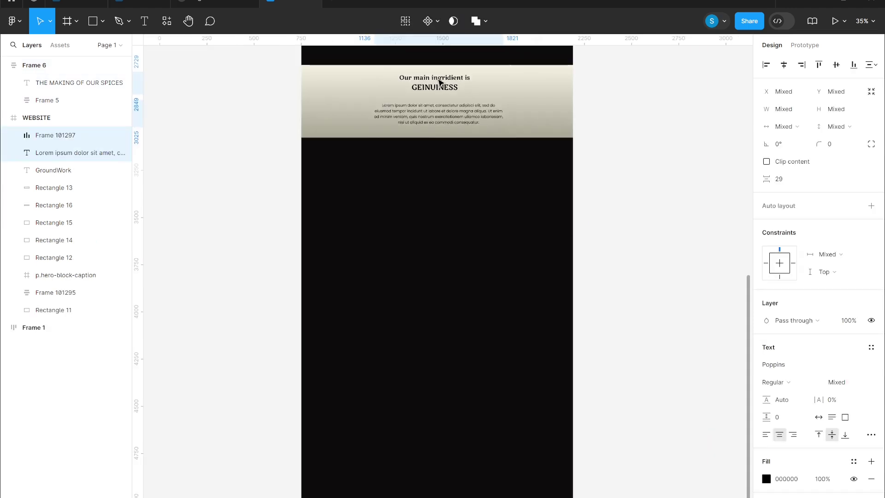
Step: Paste the four-item grid of icons and Lorem texts into the black section below the gradient band
click(622, 107)
key(ctrl+v)
drag(460, 292, 458, 273)
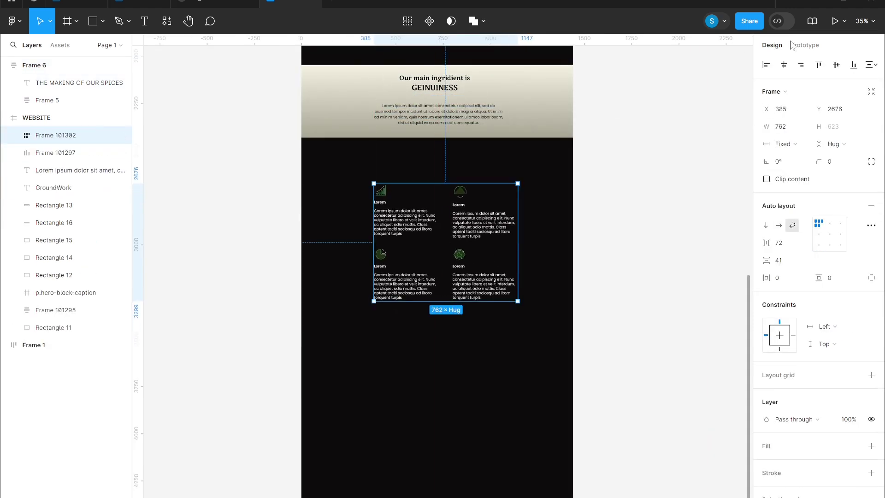
Step: Remove the auto layout from the grid's first item, tighten it to a height of 284, and reapply auto layout
scroll(460, 275, up, 3)
click(302, 389)
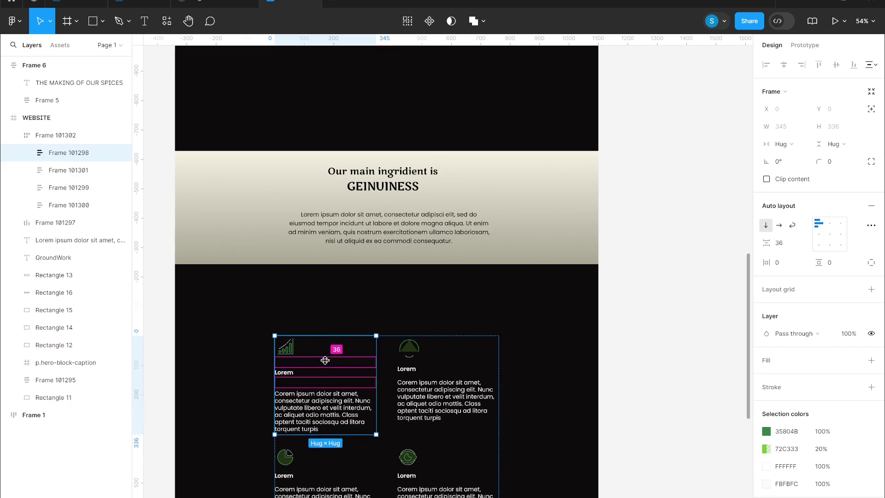
scroll(606, 355, down, 2)
key(shift+alt+a)
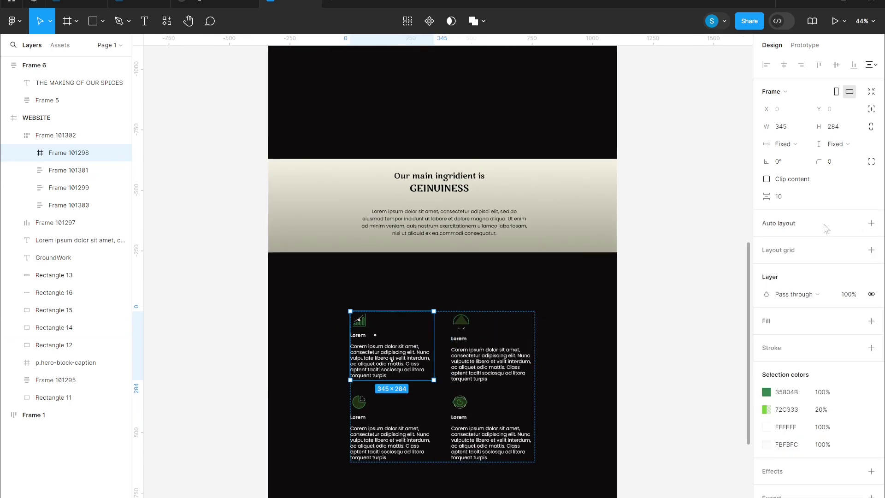
key(shift+a)
double_click(402, 365)
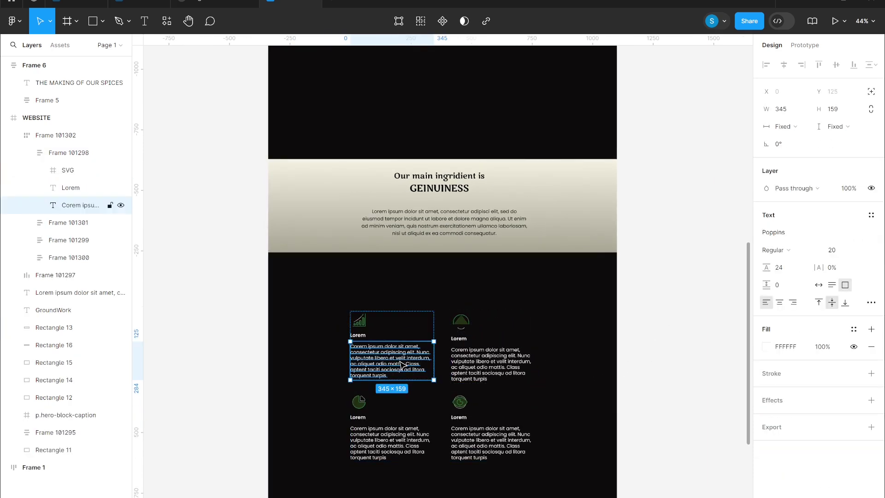
Step: Paste the spice bowls image at the right edge of the last black section and move its layer above Rectangle 15
click(521, 469)
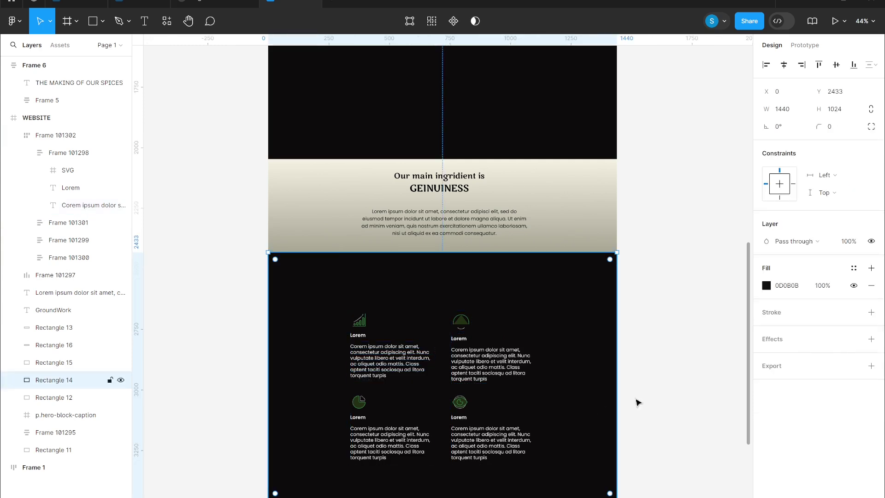
key(ctrl+v)
drag(70, 382, 72, 357)
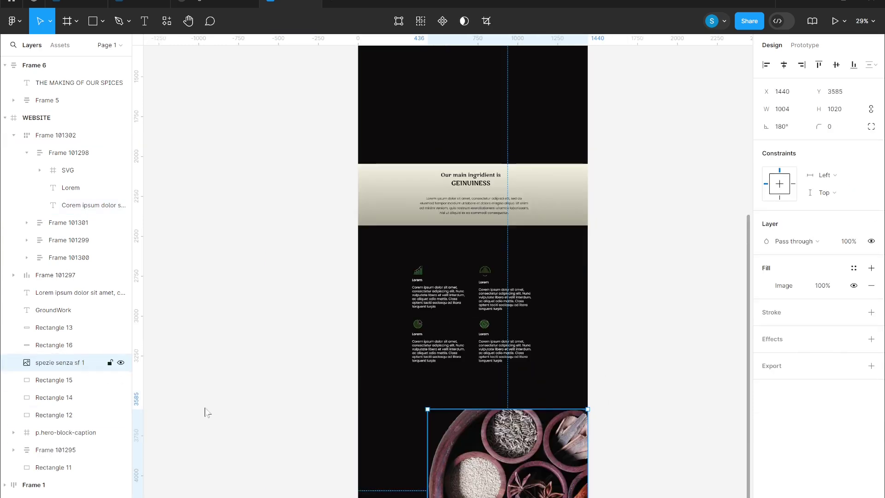
Step: Paste the footer logo, links and terms above Rectangle 16 and center them on the cream footer band
click(623, 465)
scroll(624, 465, down, 1)
click(69, 345)
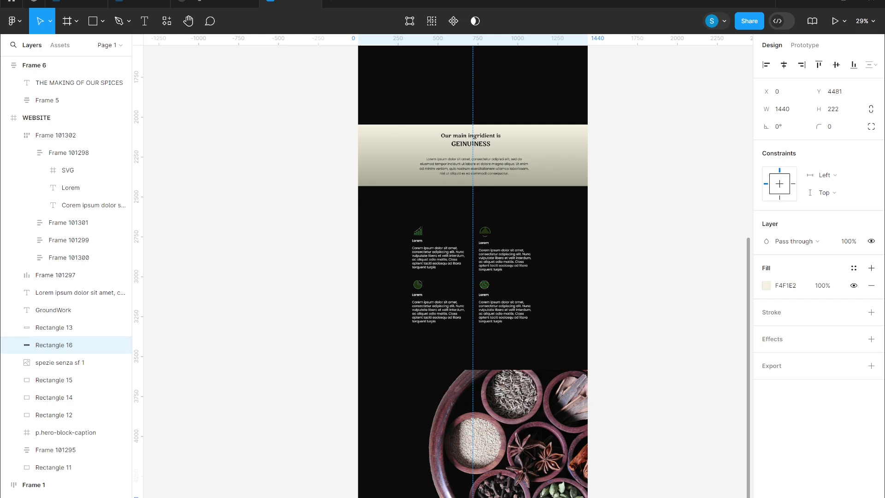
key(ctrl+v)
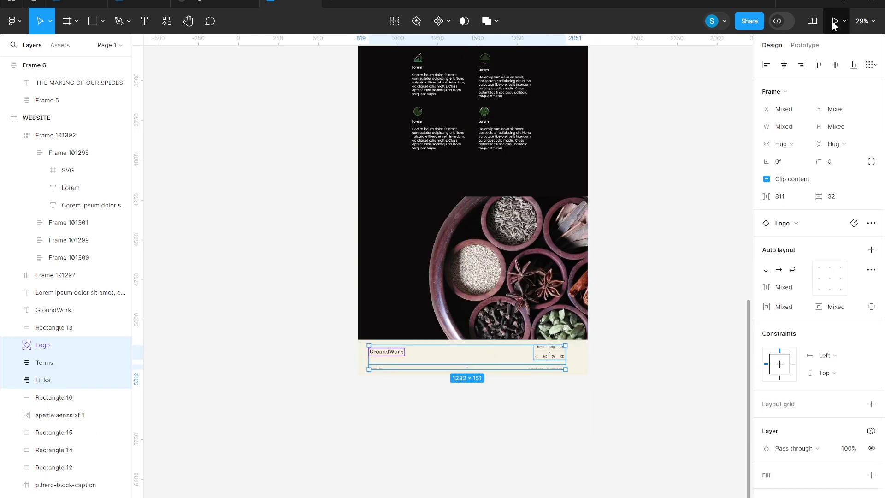
click(626, 388)
click(402, 368)
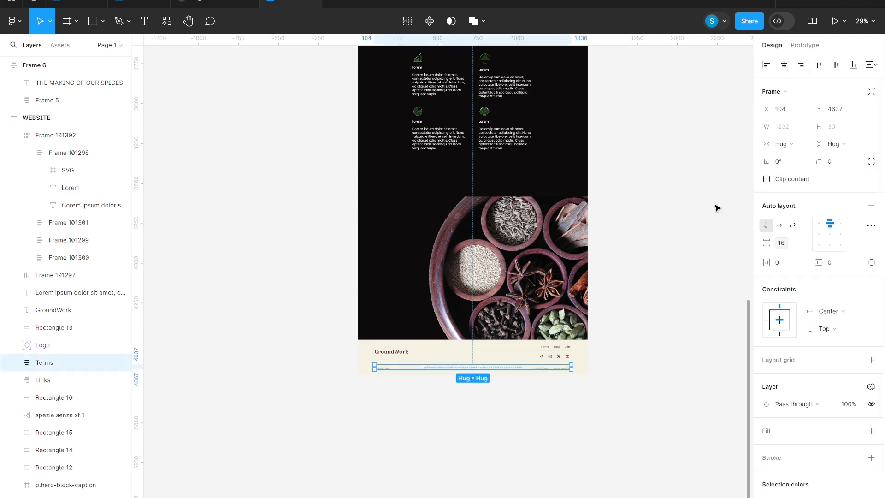
key(Tab)
click(517, 478)
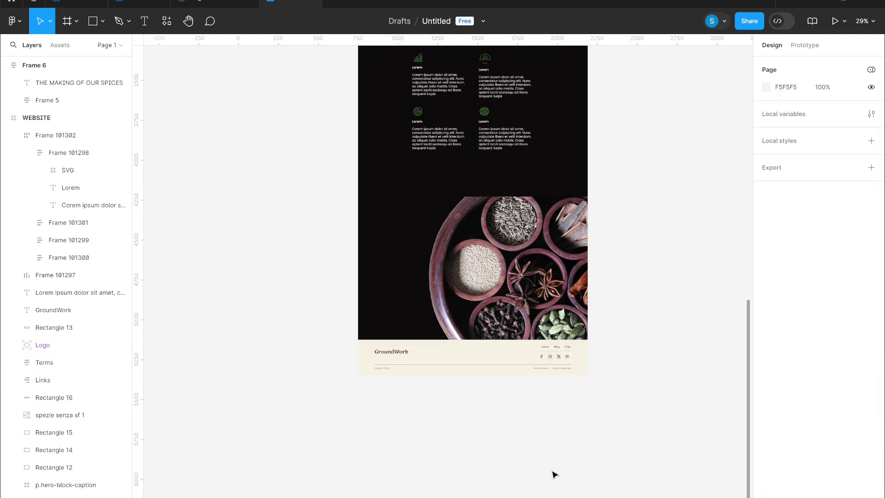
scroll(497, 359, up, 5)
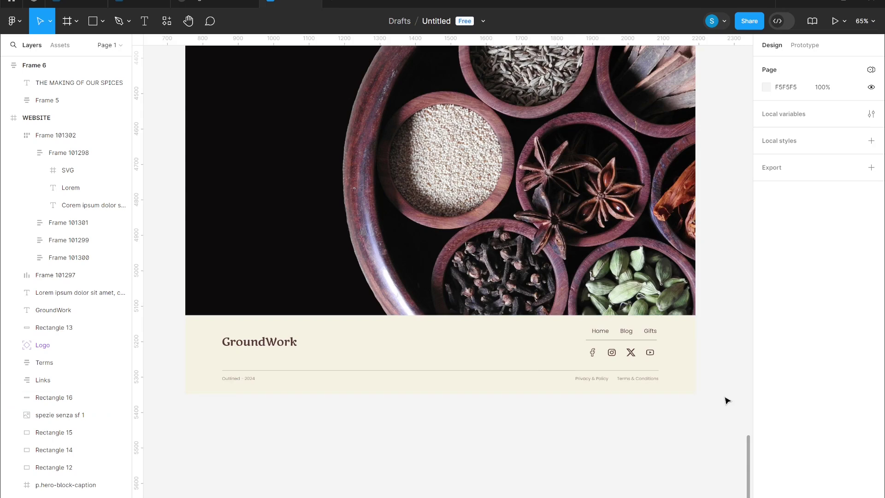
Step: Examine the header bar at the top of the finished SITE design
scroll(542, 369, down, 6)
scroll(488, 323, up, 7)
scroll(465, 335, up, 1)
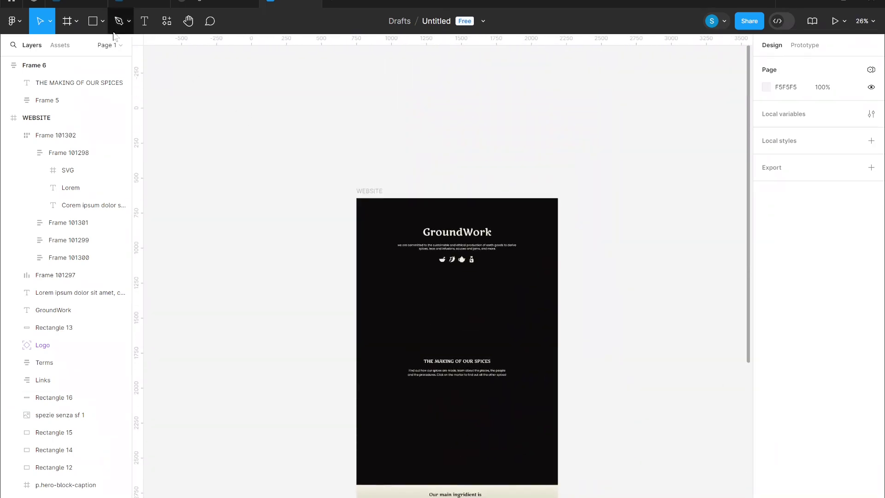
click(96, 22)
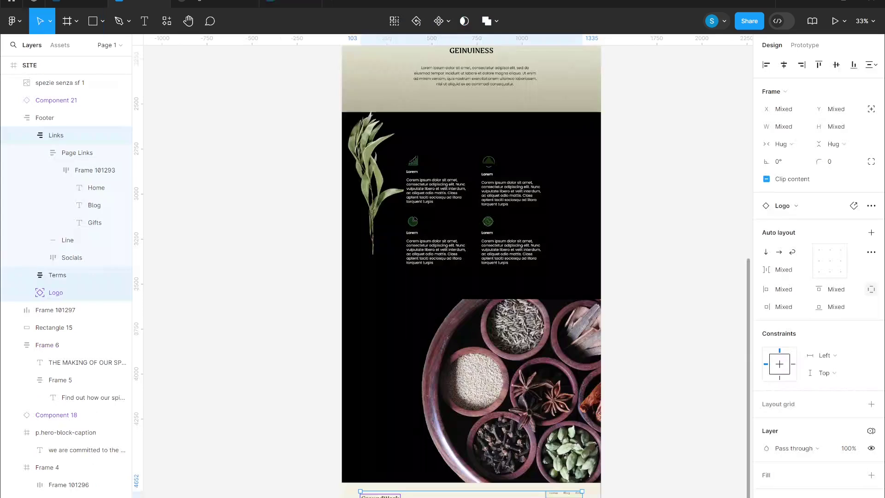
scroll(244, 172, up, 10)
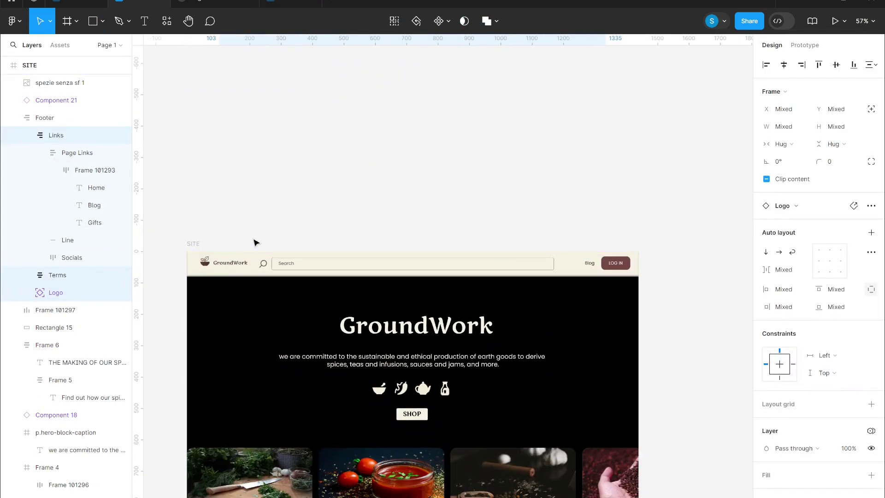
click(253, 273)
click(65, 170)
click(59, 83)
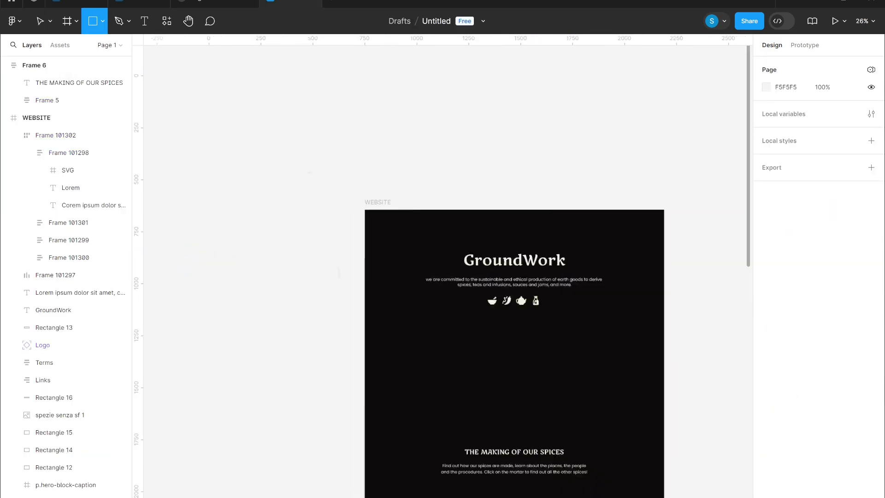
Step: Draw a 1440 × 80 header rectangle across the top of the WEBSITE frame and fill it with the title's cream color F4F1E2
scroll(392, 199, up, 2)
mouse_move(253, 231)
mouse_down()
mouse_move(613, 266)
mouse_move(614, 250)
mouse_up()
key(Return)
click(767, 285)
key(i)
scroll(517, 233, down, 2)
click(460, 272)
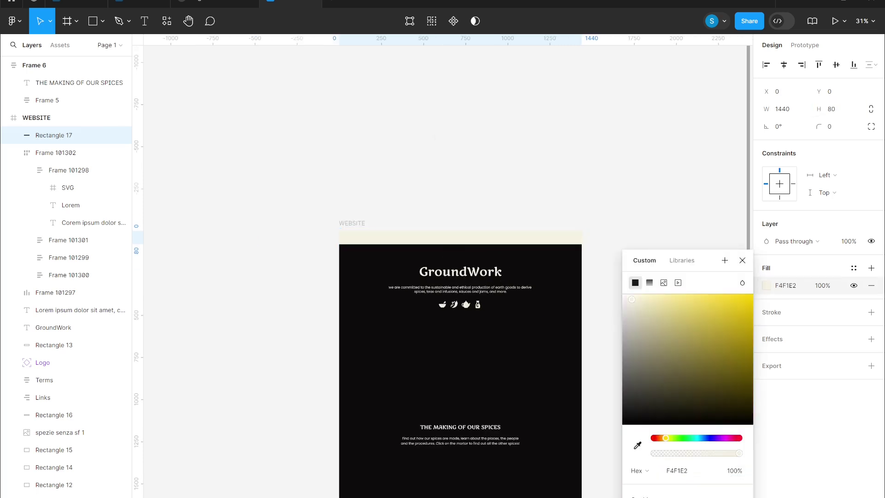
scroll(595, 171, up, 2)
click(709, 223)
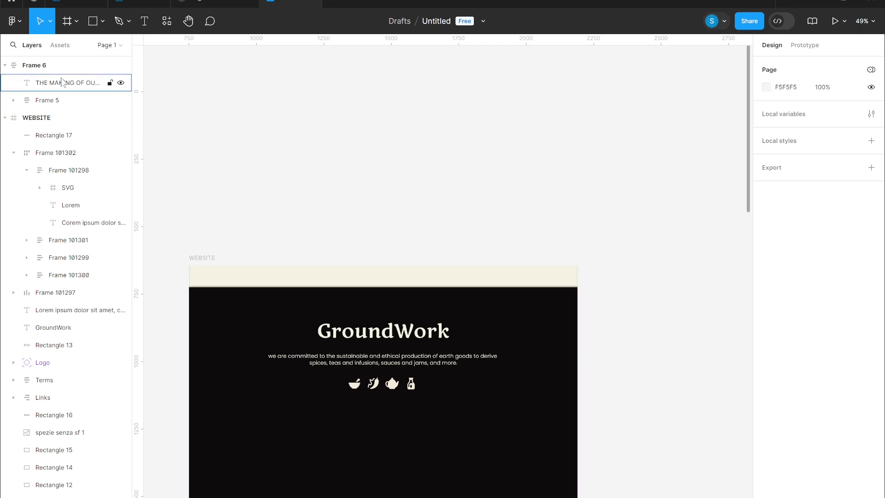
Step: Move the THE MAKING OF OUR SPICES text, Frame 5 and Frame 6 layers into the WEBSITE frame and collapse the frame's layers
click(202, 258)
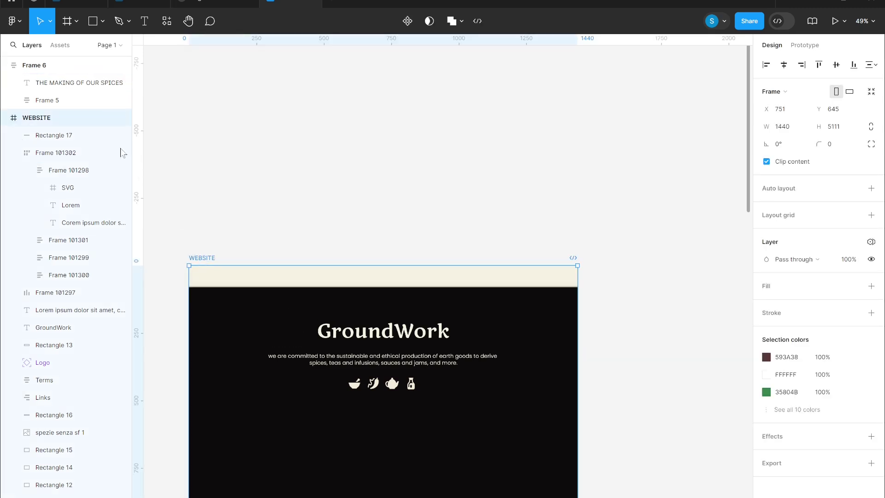
drag(84, 101, 83, 131)
drag(74, 81, 82, 107)
drag(48, 65, 50, 124)
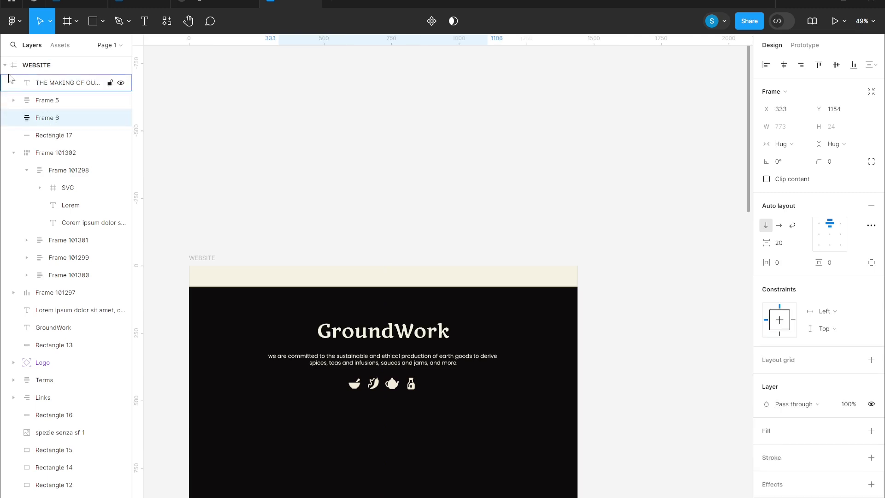
click(4, 65)
click(6, 83)
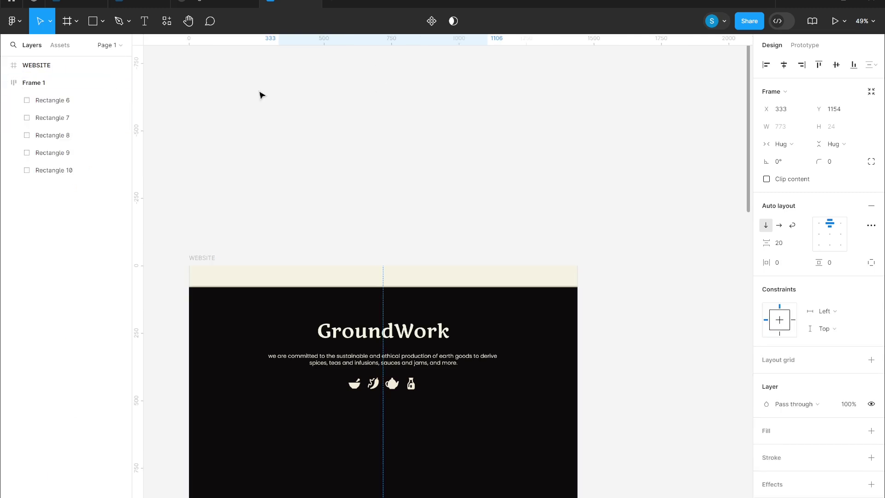
Step: Turn off Clip content for the WEBSITE frame and shorten its height to 1024, keeping the page contents in place
scroll(595, 240, down, 2)
scroll(719, 309, down, 3)
click(55, 83)
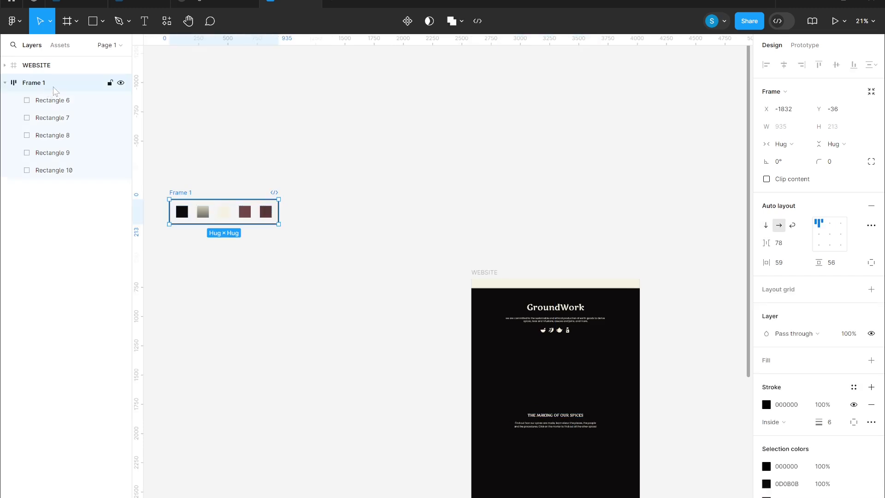
click(14, 63)
key(shift+2)
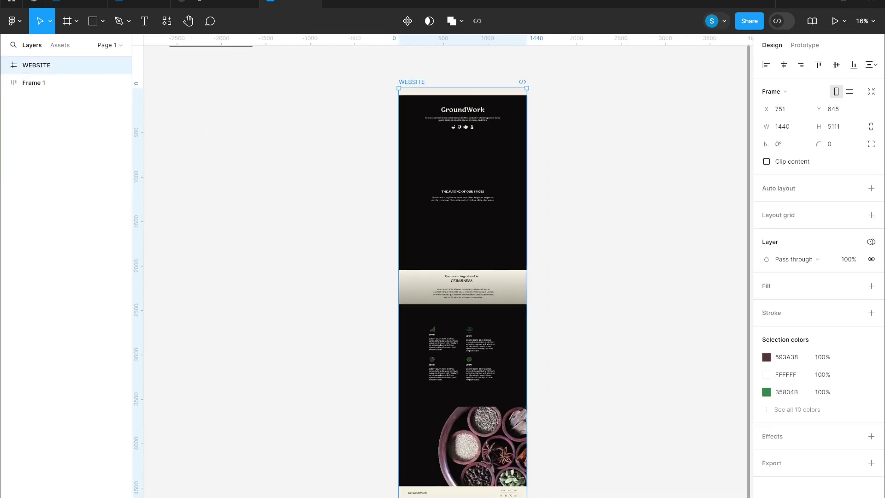
drag(504, 491, 507, 169)
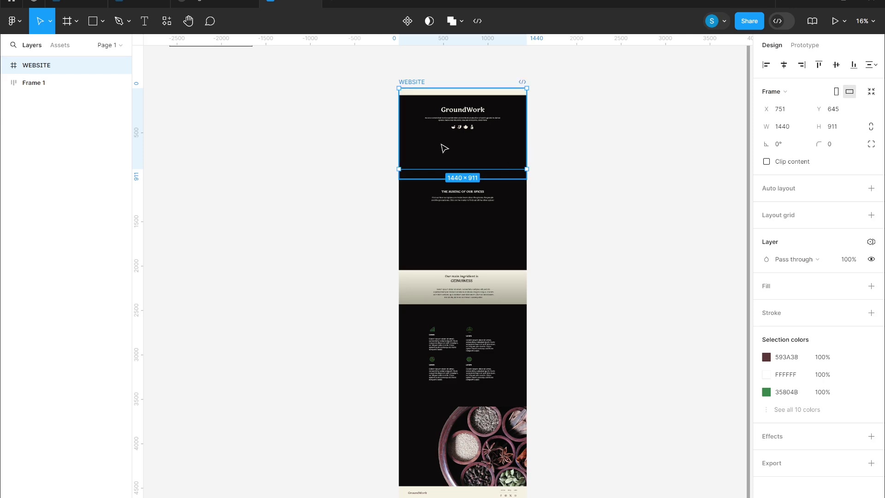
drag(480, 169, 480, 179)
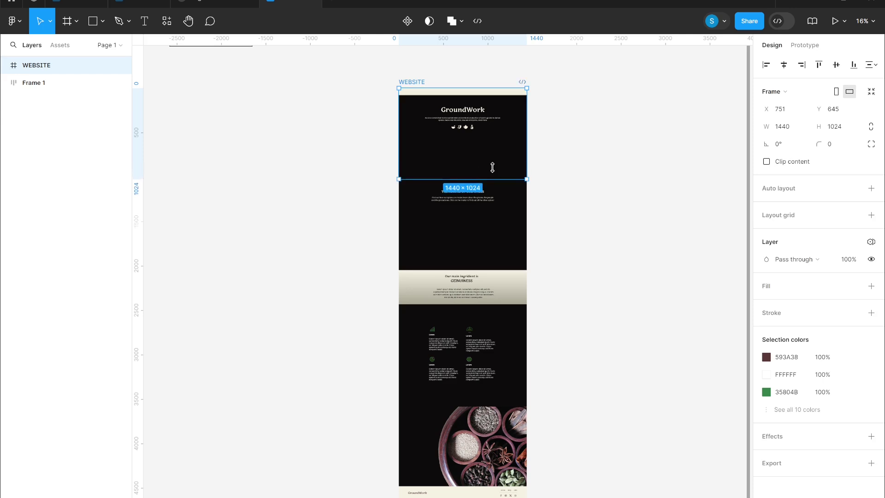
scroll(588, 141, up, 3)
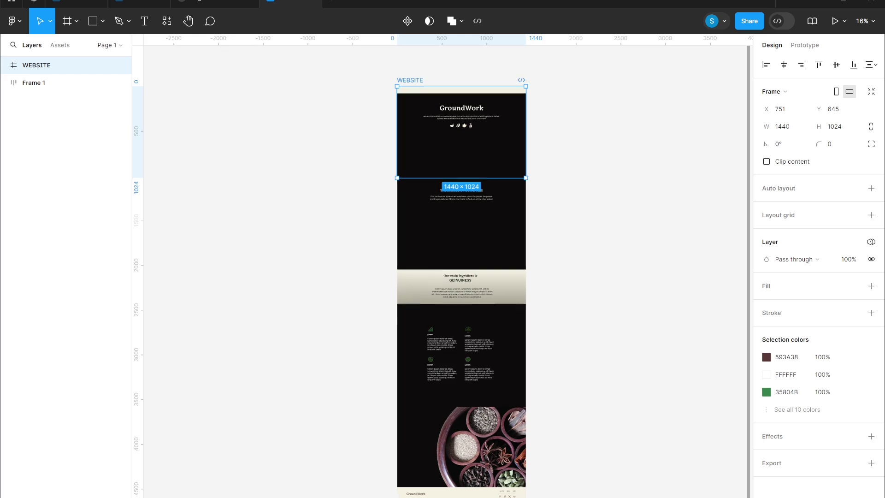
Step: Turn on Clip content for the WEBSITE frame and set its scroll overflow to Vertical
click(767, 161)
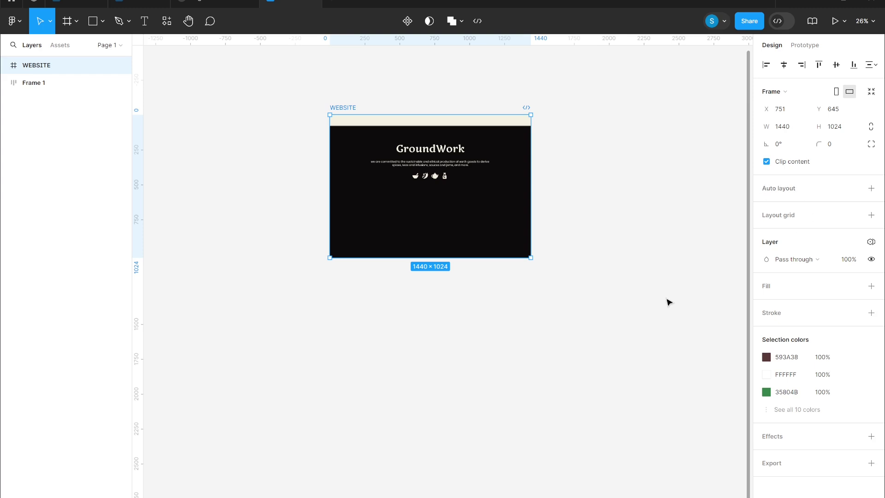
click(767, 162)
click(767, 161)
click(803, 46)
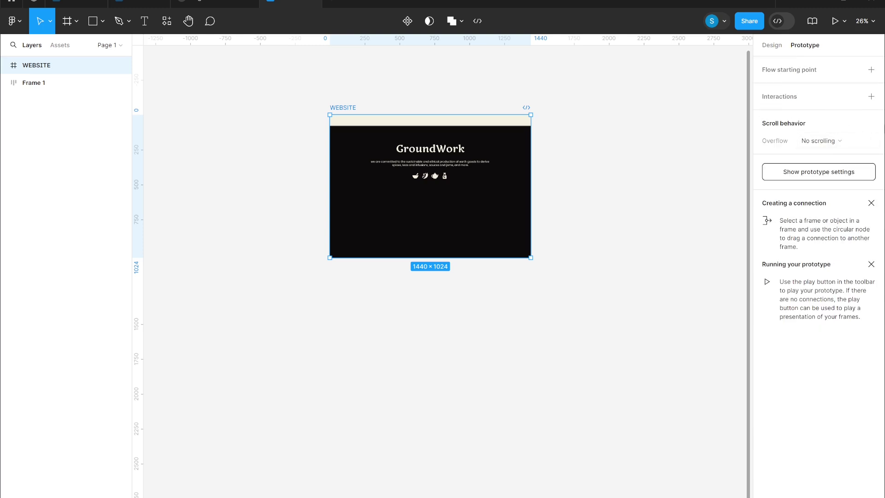
click(840, 141)
click(829, 167)
Step: Preview the WEBSITE prototype inline, test its vertical scrolling, enlarge the preview, and return to the frame's design settings
key(shift+space)
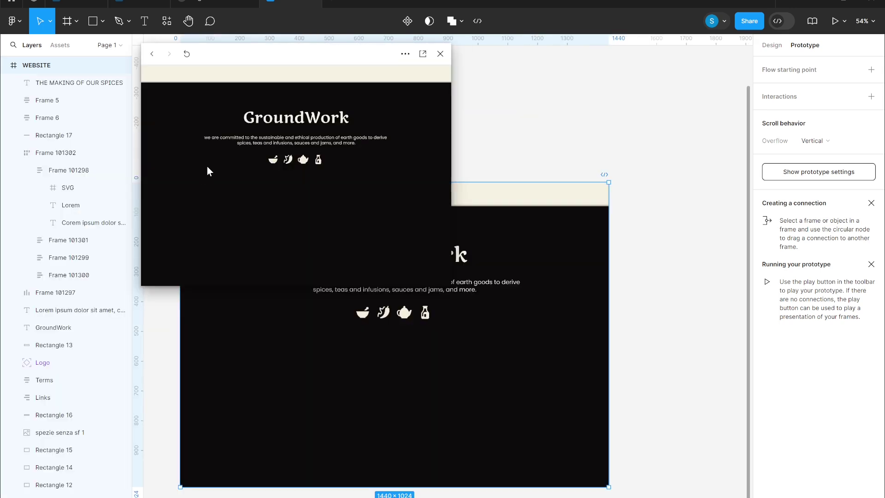
scroll(206, 168, down, 10)
scroll(296, 175, down, 3)
scroll(296, 175, up, 10)
scroll(296, 175, down, 6)
scroll(296, 175, up, 5)
drag(452, 288, 616, 403)
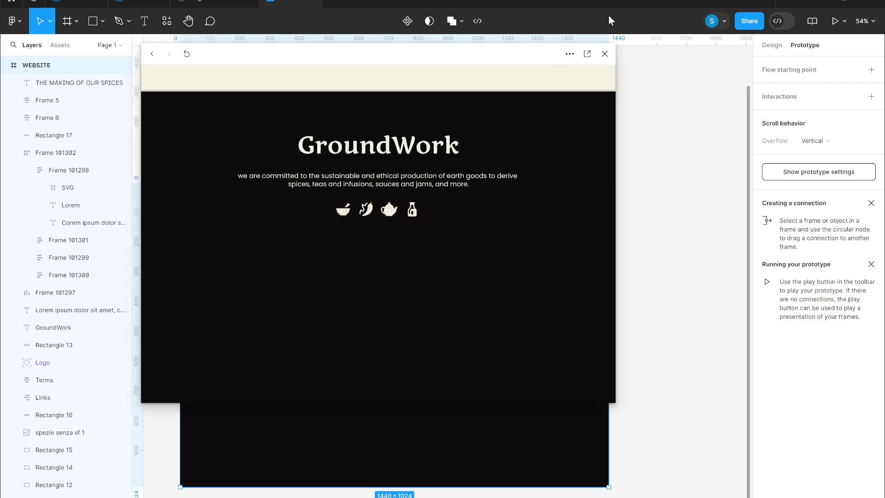
click(604, 54)
click(653, 197)
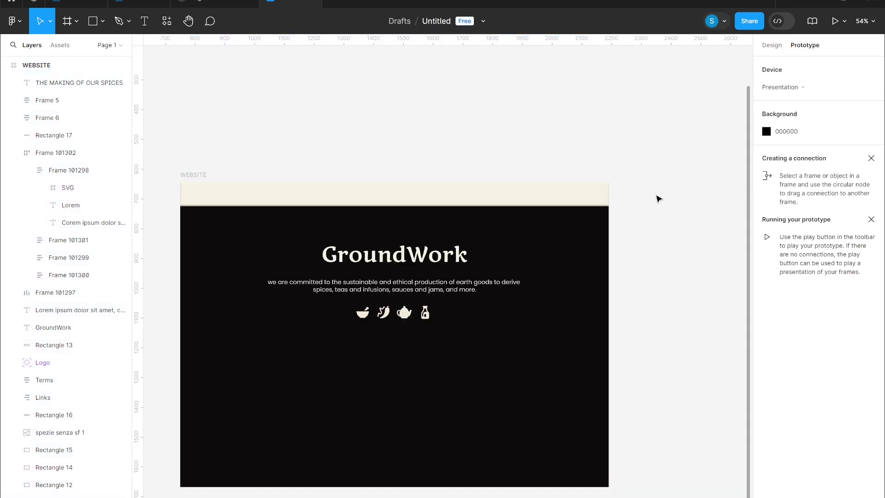
click(770, 45)
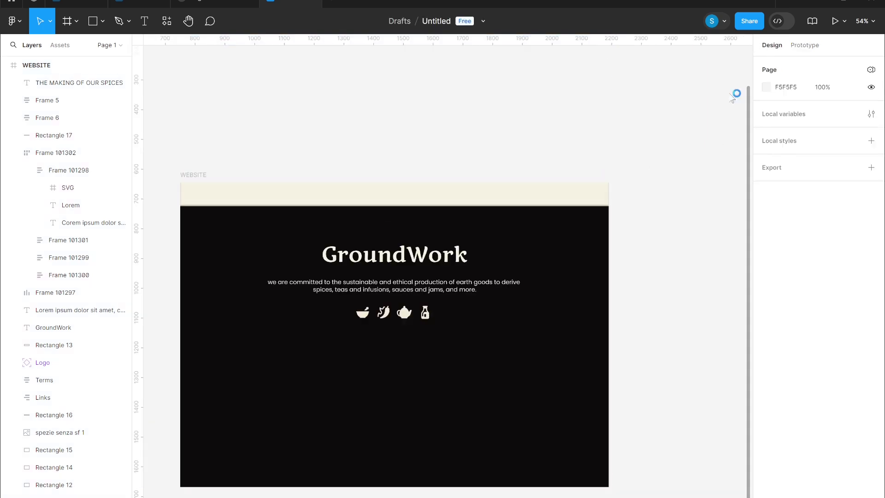
click(188, 175)
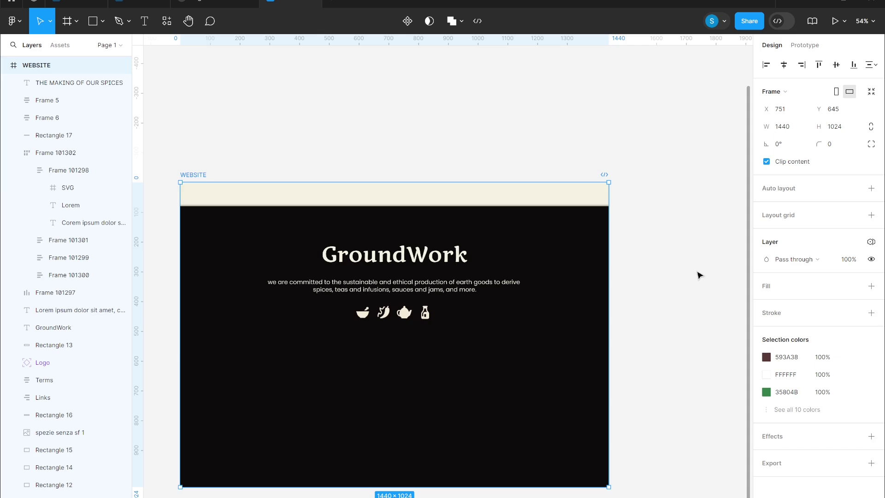
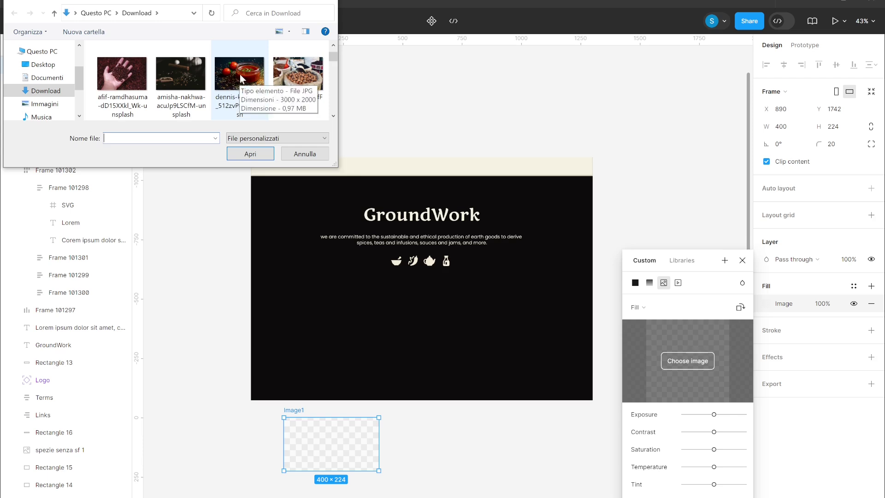
Step: Duplicate the tomato sauce Image1 frame beside the original and fill the copy with the knife and herbs photo
click(412, 466)
drag(349, 449, 461, 449)
click(773, 306)
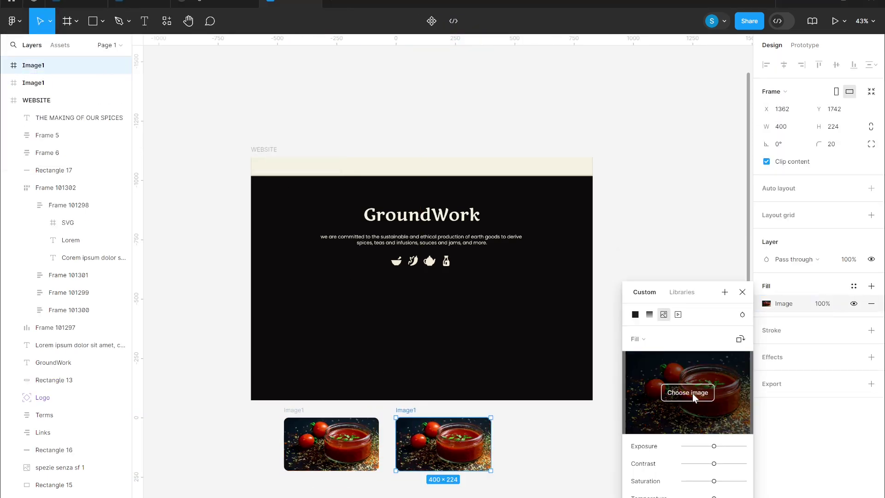
click(687, 392)
click(122, 80)
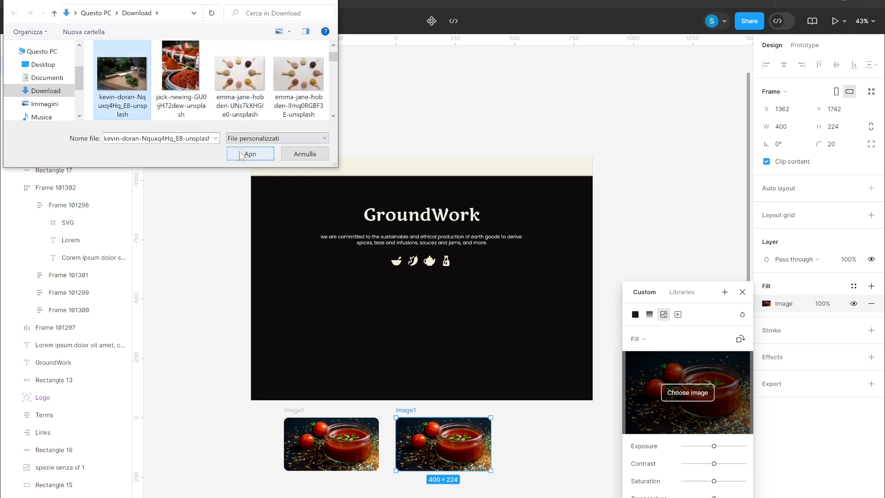
click(251, 154)
Step: Add two more Image1 copies, with the spices-in-hand photo at the row's right end and the dark wooden scoop photo at its left end
drag(458, 457, 572, 457)
click(167, 21)
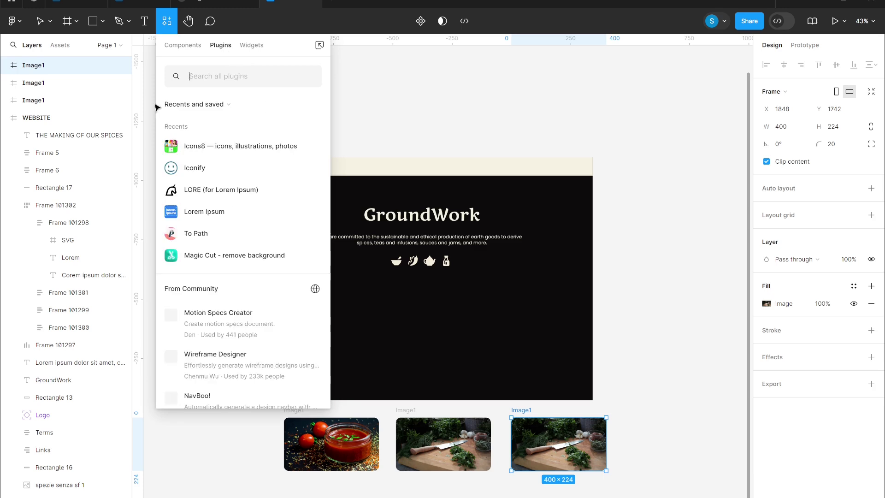
click(394, 92)
click(558, 454)
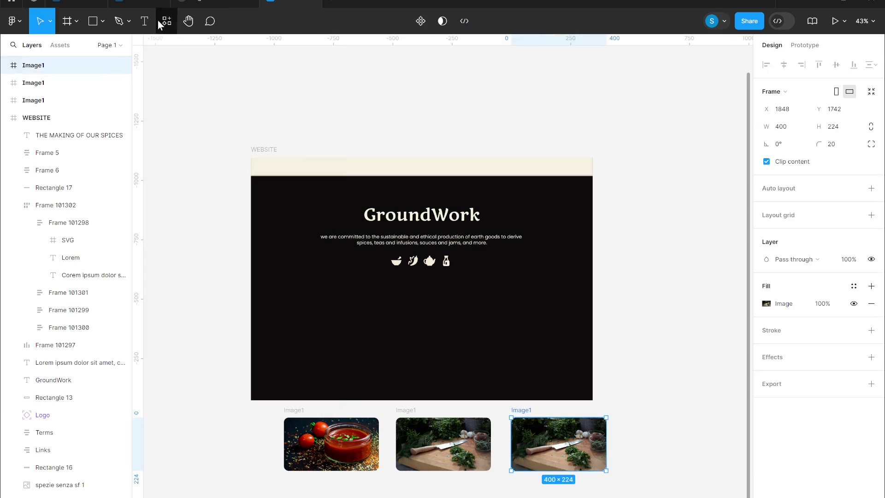
click(766, 304)
click(687, 393)
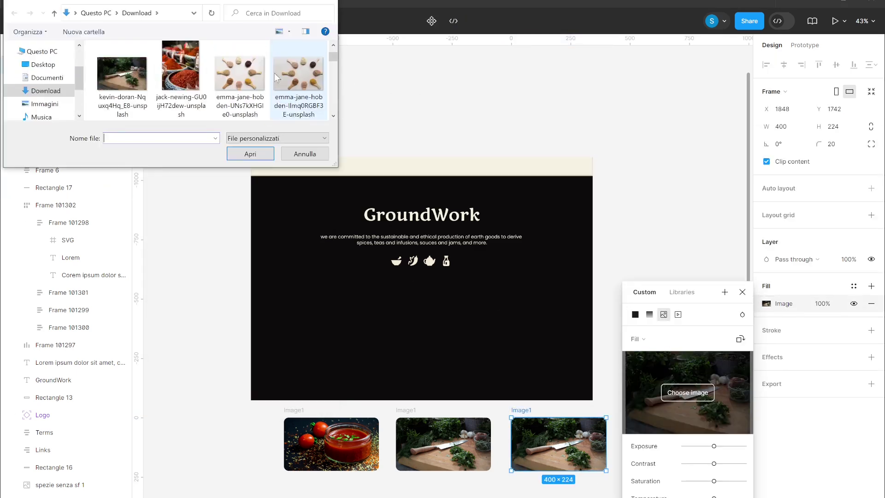
scroll(277, 78, down, 2)
double_click(122, 70)
drag(451, 445, 227, 445)
click(767, 304)
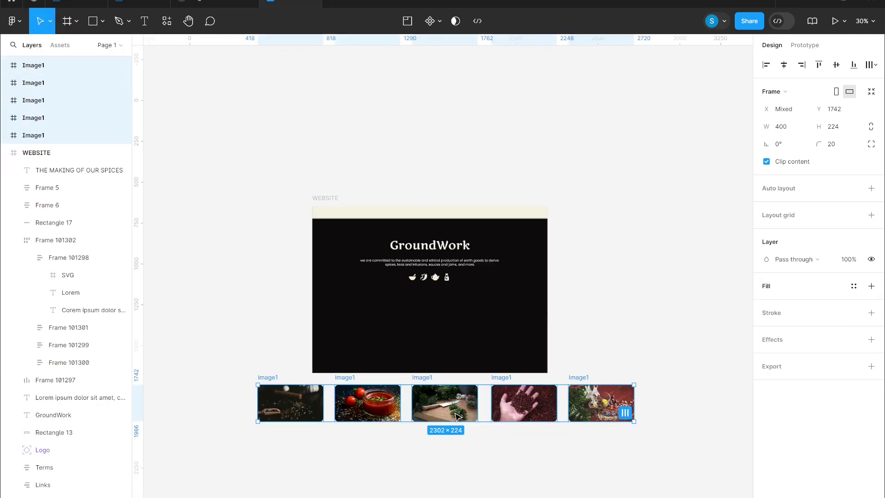
Step: Duplicate the row of five image frames to its right and select all ten frames
drag(456, 417, 231, 349)
scroll(556, 265, down, 1)
scroll(578, 245, down, 1)
scroll(262, 339, down, 2)
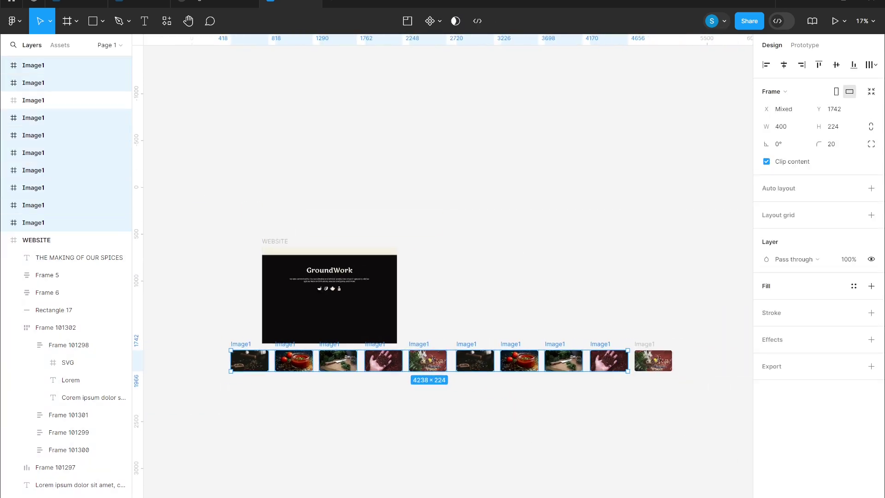
drag(660, 419, 632, 346)
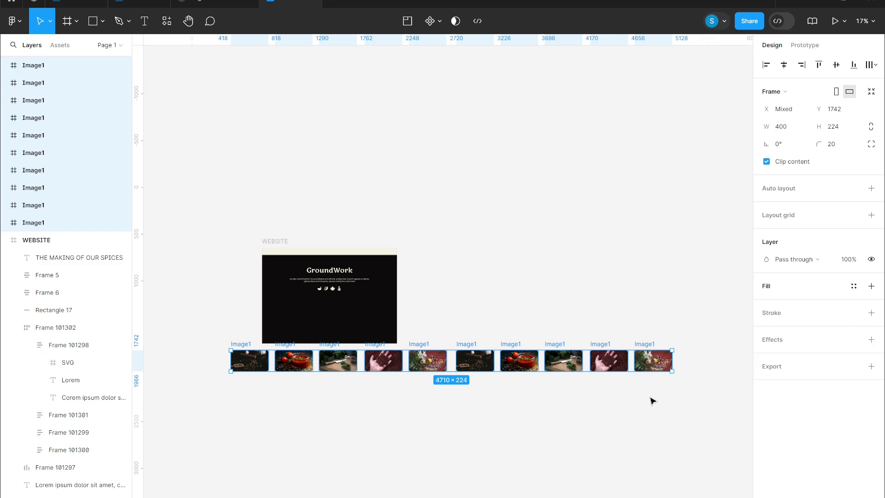
Step: Wrap the ten image frames in a horizontal auto layout with a 30 px gap between them
key(shift+a)
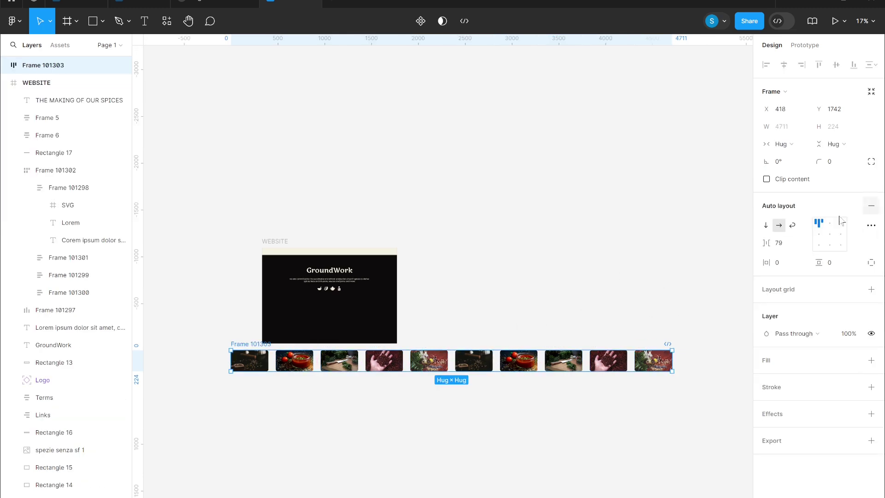
key(ctrl+z)
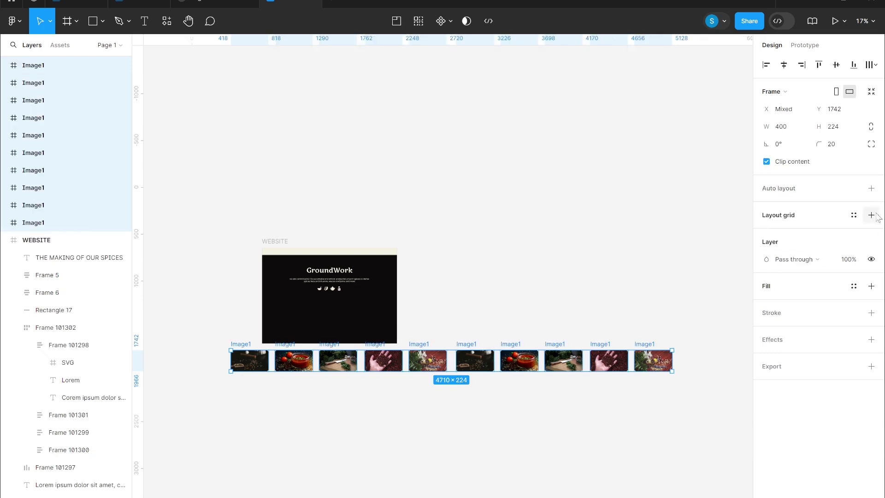
click(873, 192)
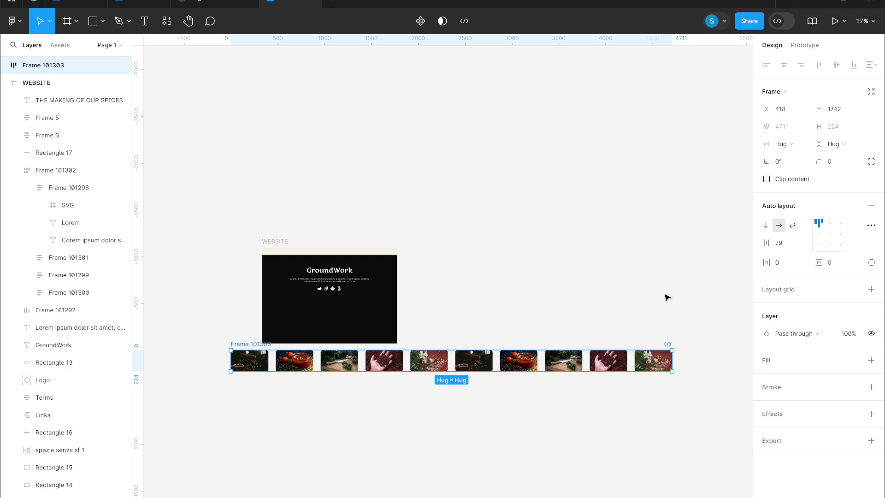
click(787, 244)
text(40)
key(Return)
key(BackSpace)
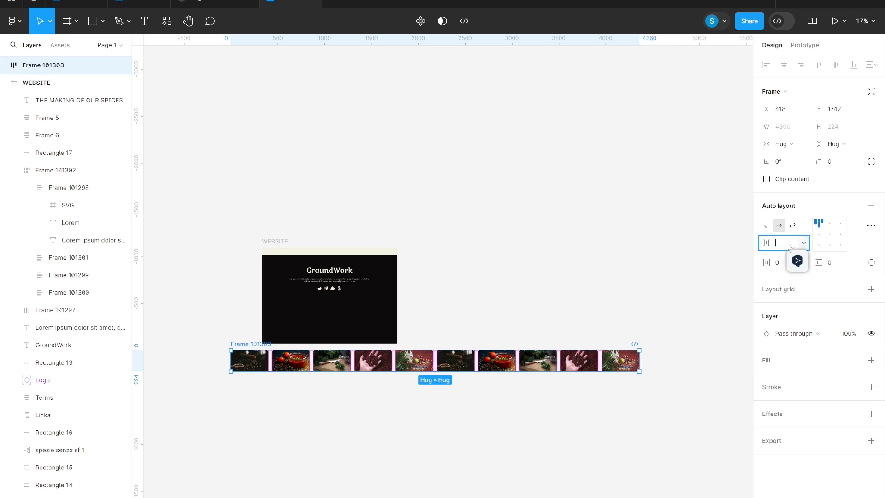
key(Return)
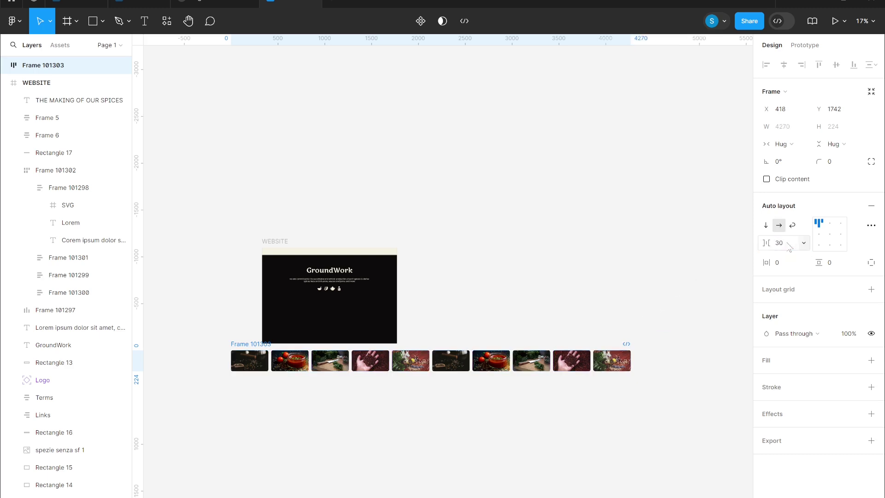
Step: Move the image row into the WEBSITE frame below the icons and turn off the page frame's content clipping
drag(356, 364, 261, 323)
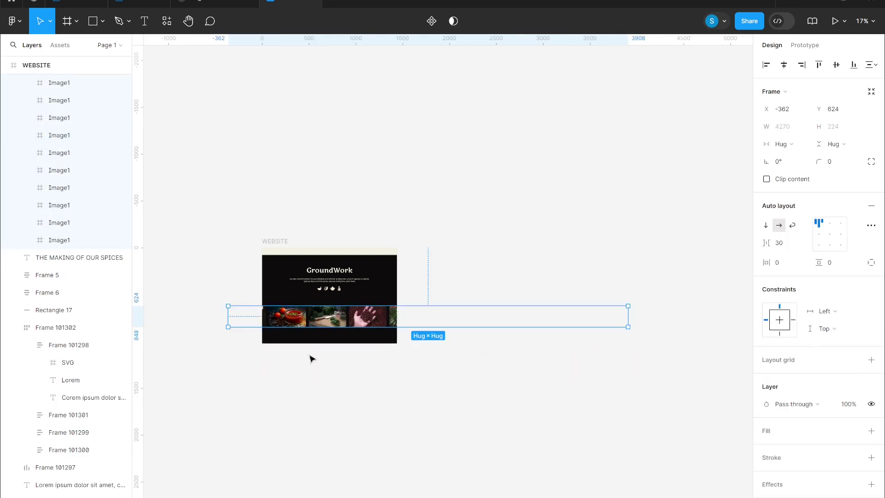
click(274, 241)
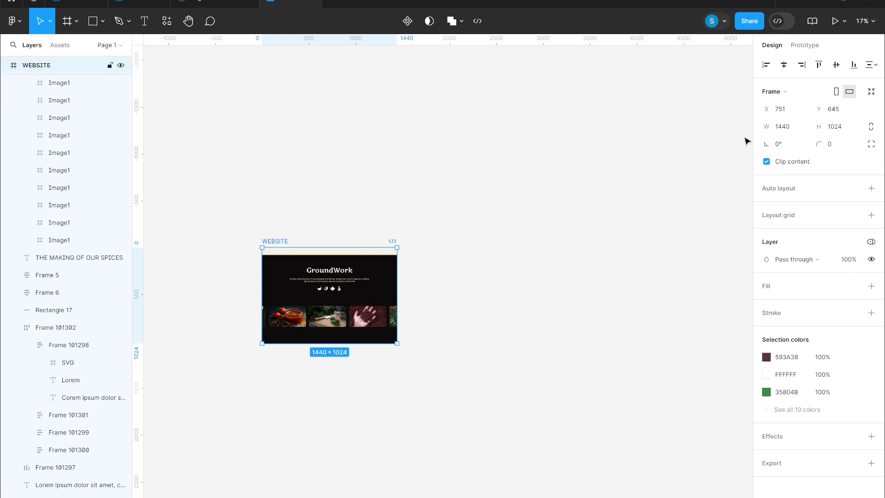
click(767, 163)
Step: Resize the image row's frame to the 1440 px page width, flush with both page edges, and clip its content
click(446, 204)
drag(598, 316, 396, 316)
drag(214, 316, 262, 317)
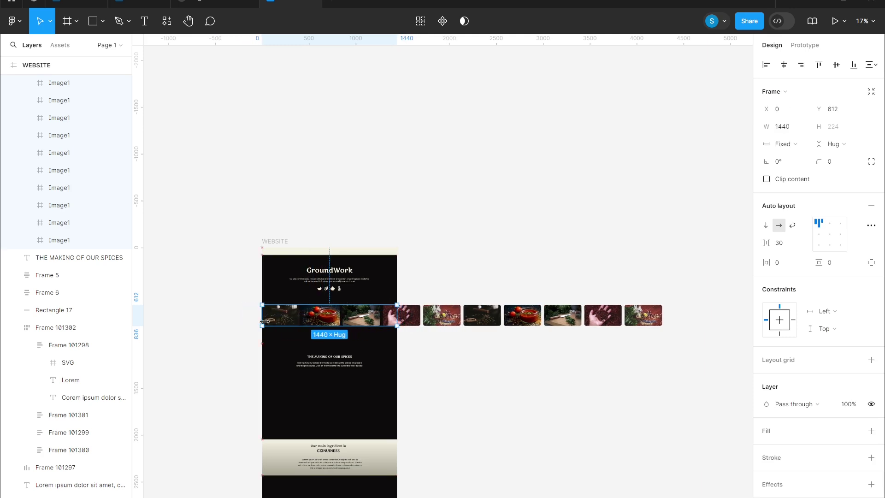
click(767, 179)
Step: Set the image row's prototype overflow to horizontal scrolling
click(811, 48)
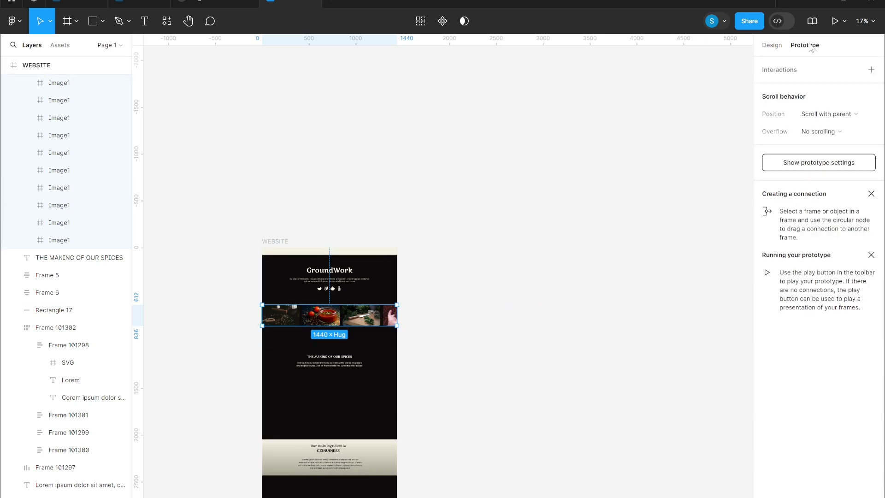
click(850, 132)
click(839, 147)
click(421, 190)
Step: Clip the WEBSITE frame's content again and preview the prototype inline to test the image row's horizontal scrolling
click(275, 242)
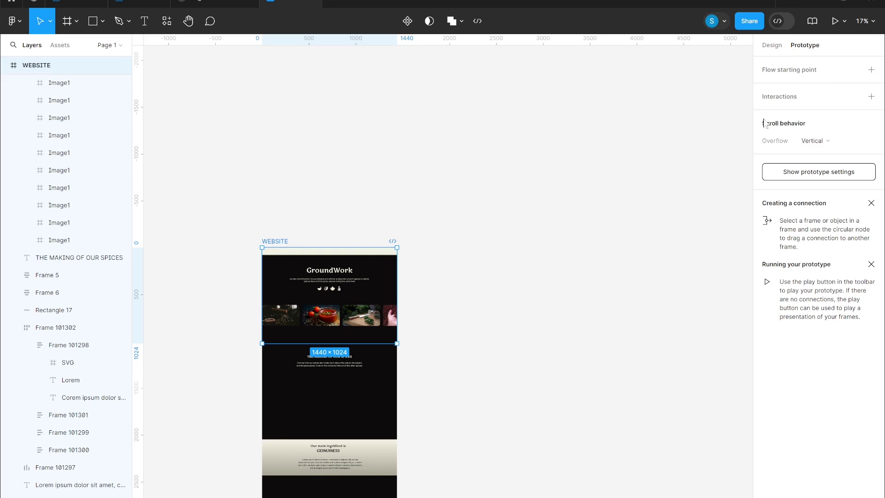
click(772, 44)
click(766, 161)
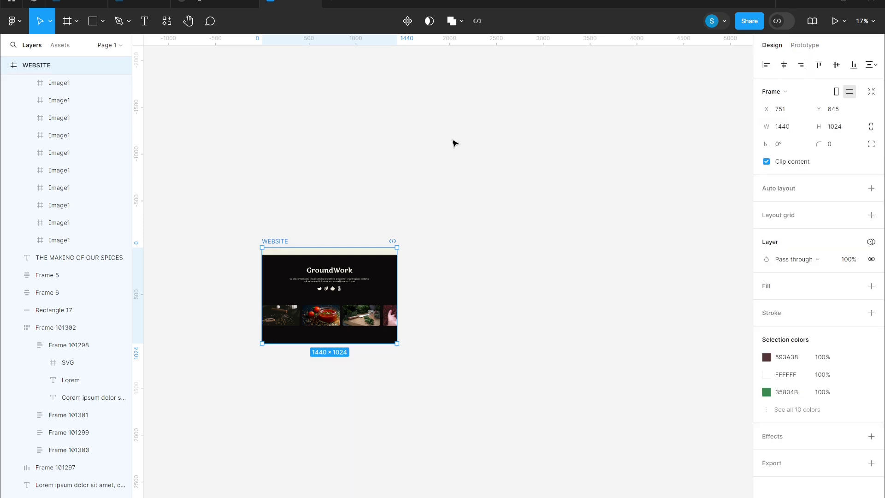
key(shift+space)
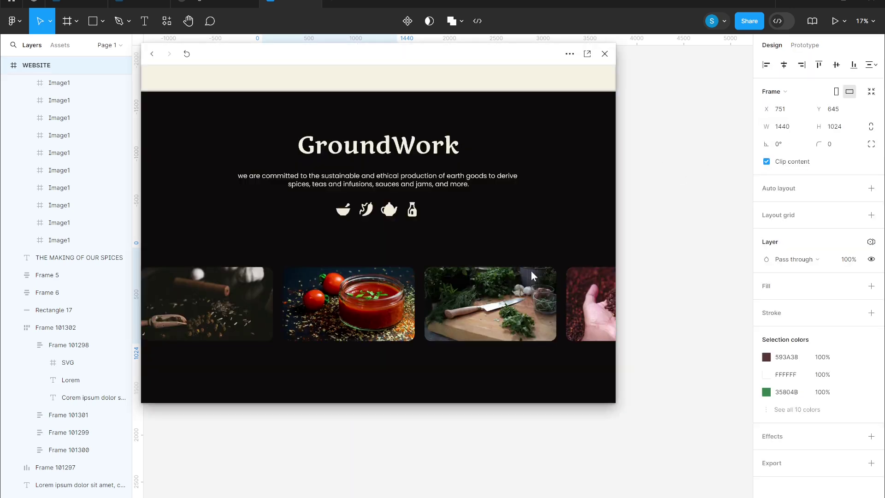
scroll(534, 277, right, 10)
scroll(534, 276, left, 6)
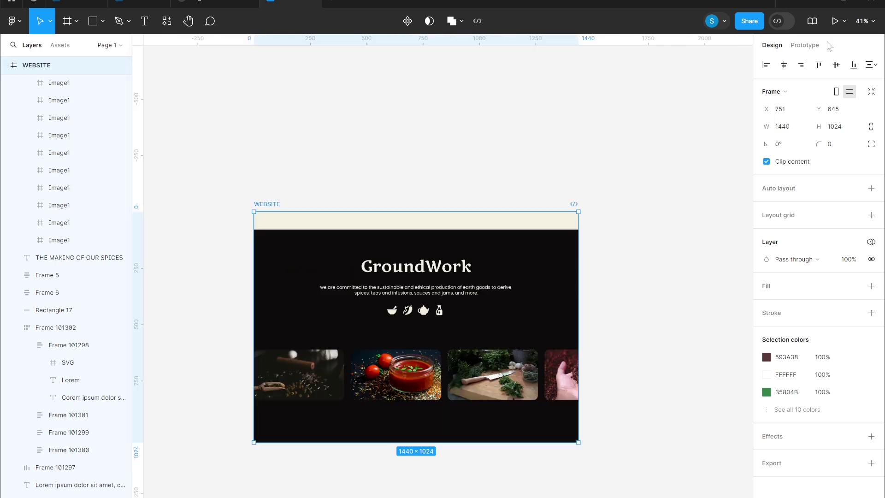
Step: Examine the WEBSITE frame's overflow options and the GroundWork title's scroll position options
click(806, 45)
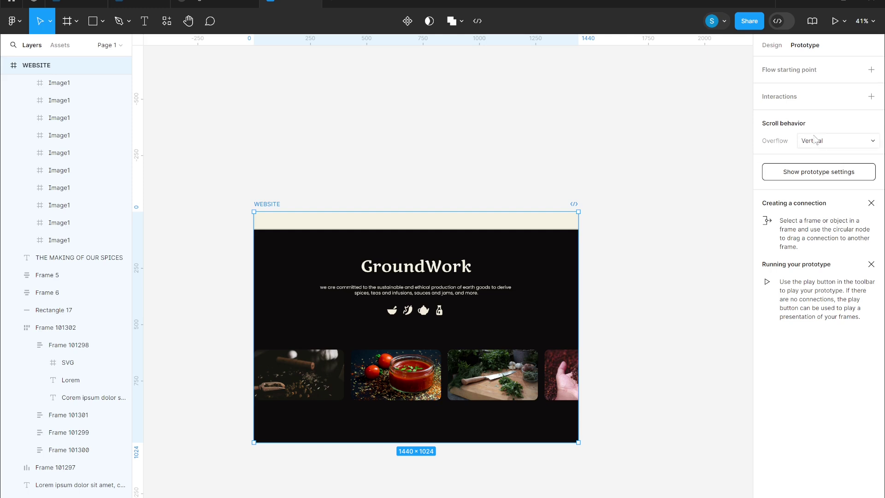
click(837, 139)
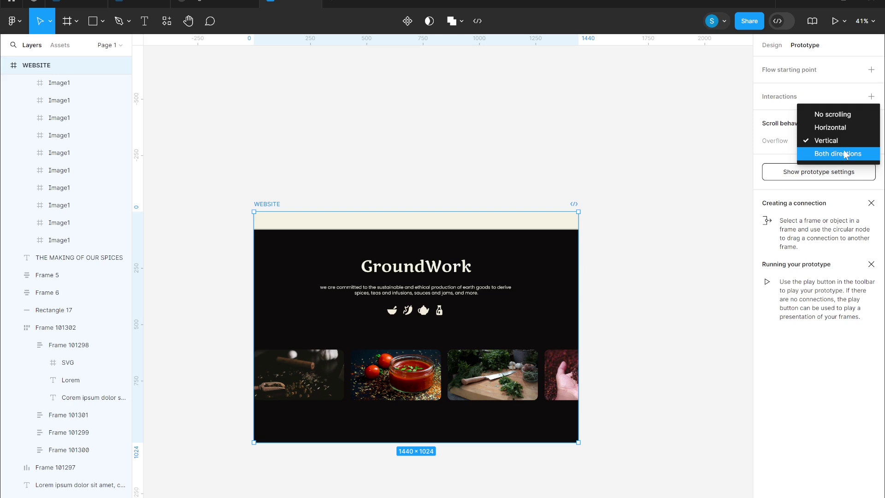
click(559, 223)
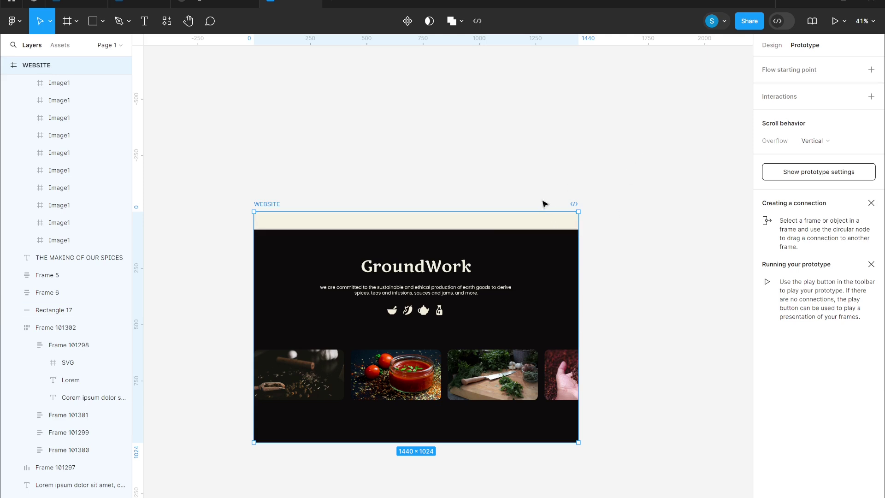
click(529, 226)
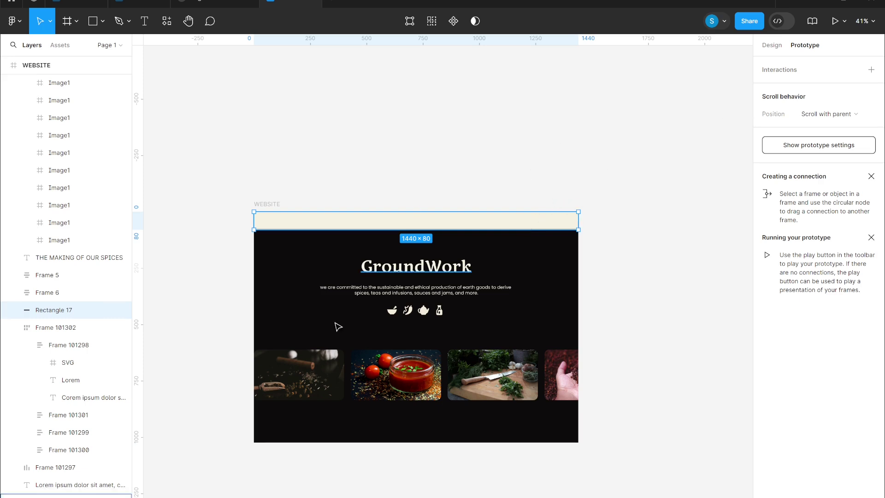
click(391, 270)
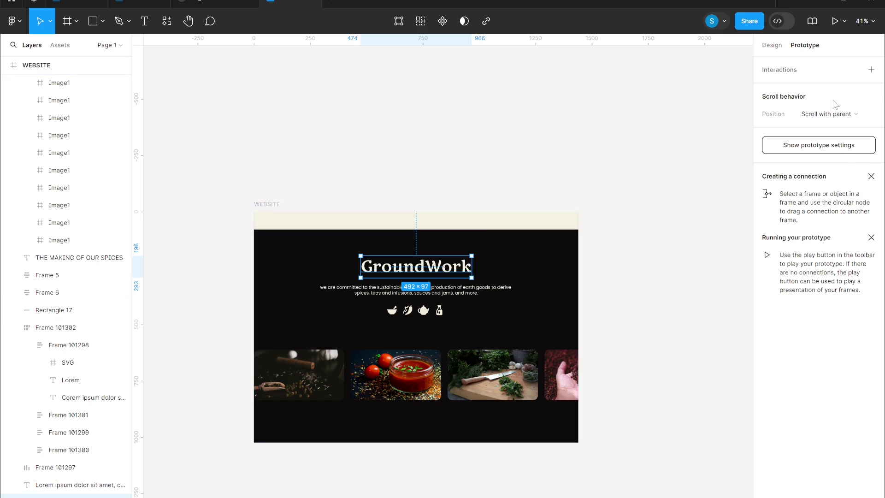
click(833, 114)
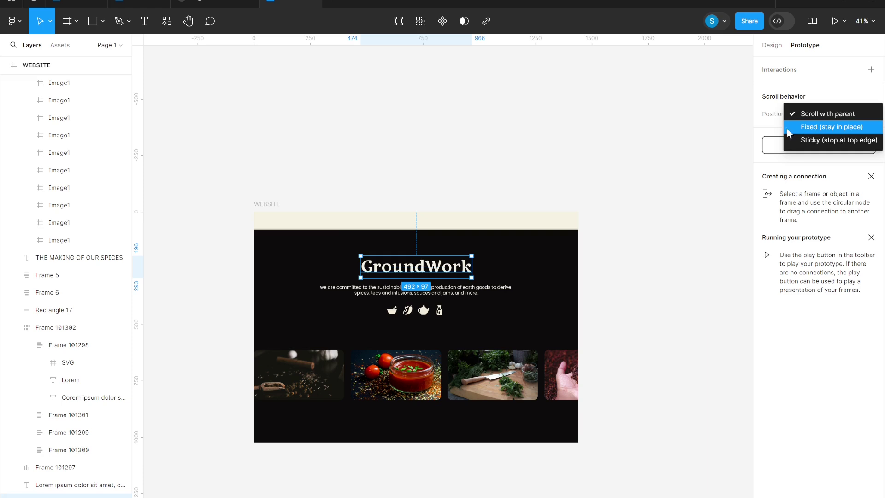
scroll(446, 260, down, 5)
scroll(447, 261, down, 5)
scroll(447, 259, up, 7)
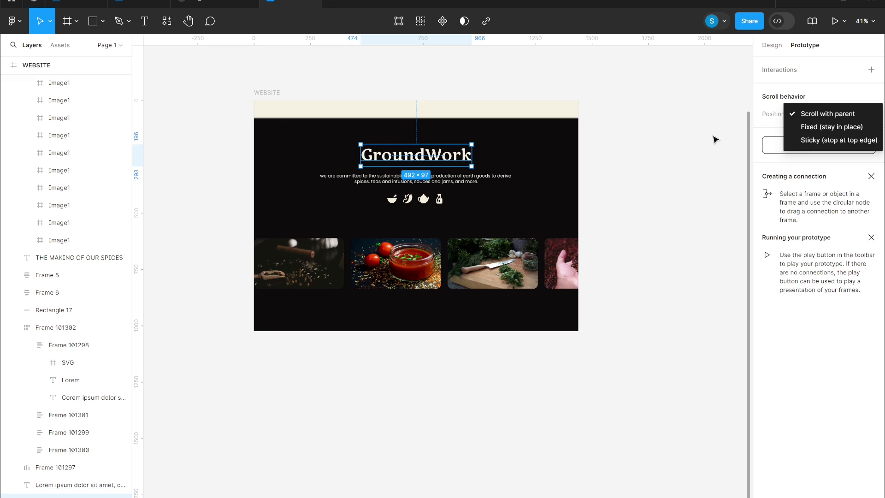
click(466, 131)
Step: Review the header bar's scroll position options, inspect the mobile app screens in the other design file, and return to the website file
click(518, 114)
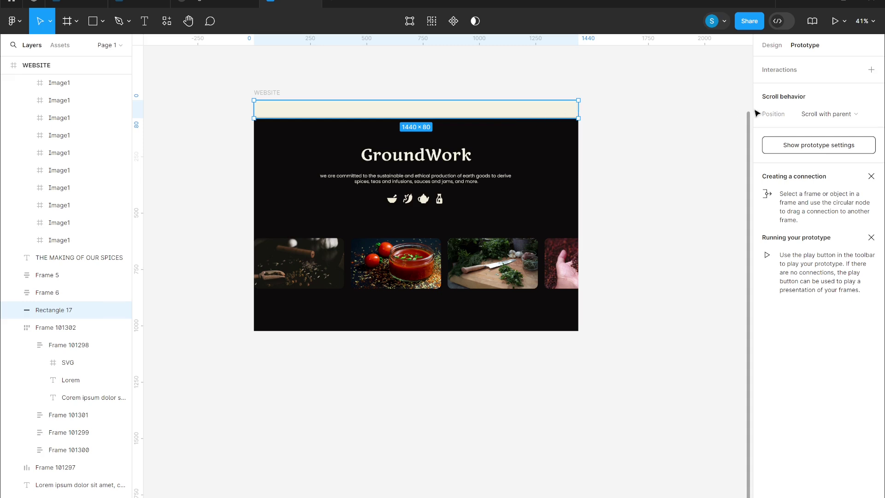
click(826, 114)
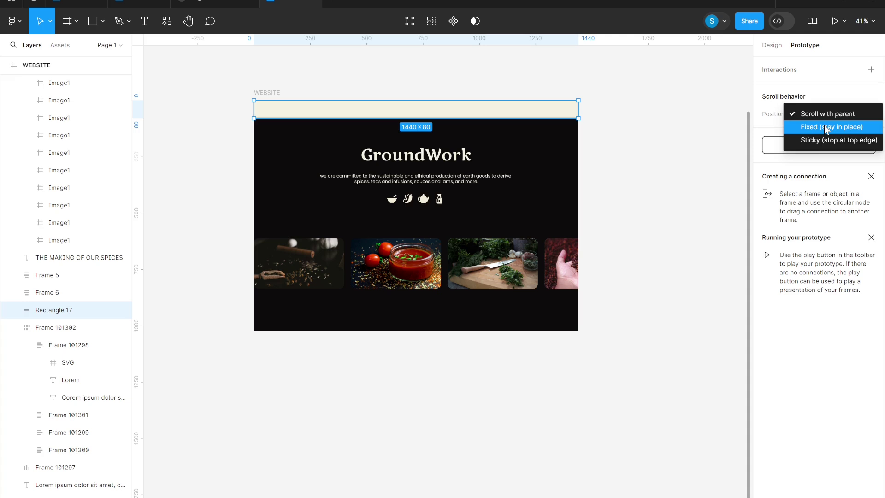
click(139, 4)
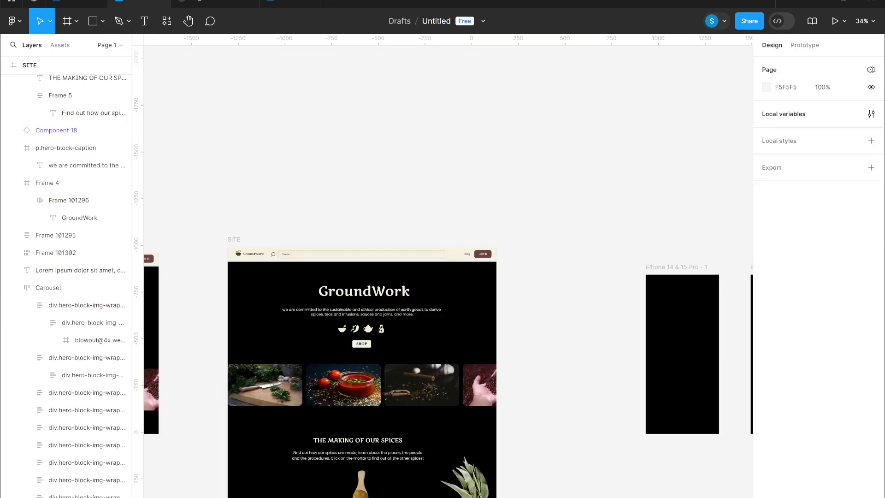
scroll(417, 247, right, 8)
scroll(417, 247, up, 6)
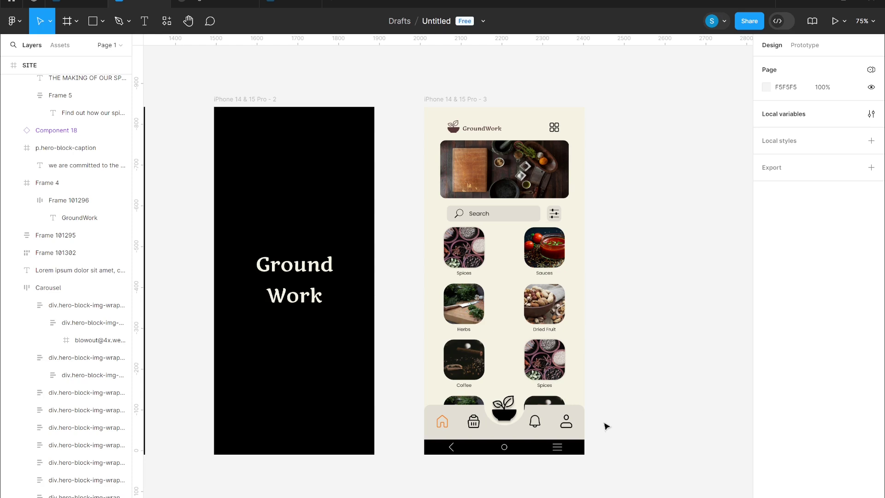
scroll(606, 425, down, 1)
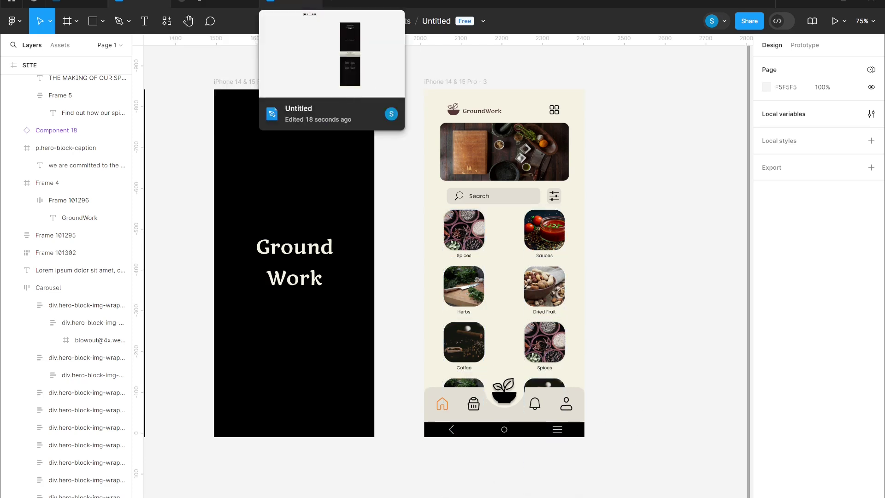
click(291, 4)
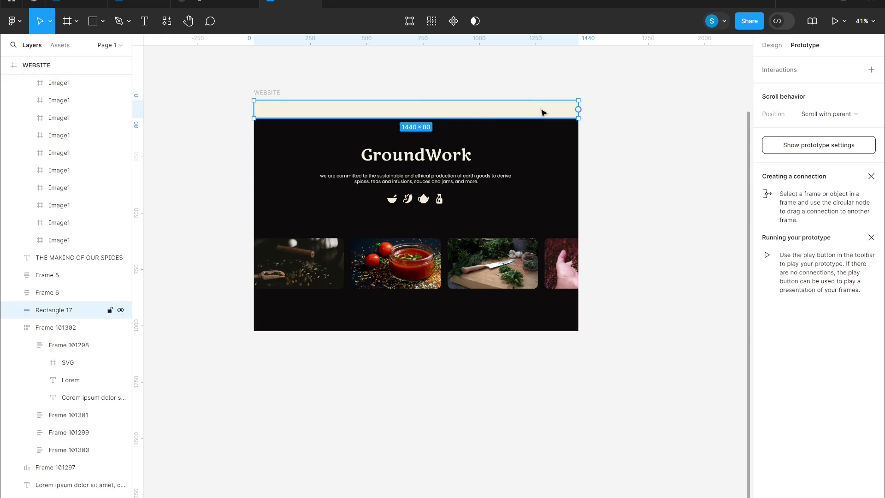
Step: Set the header bar's scroll position to Fixed and test it by scrolling an inline preview of the WEBSITE frame
click(815, 112)
click(828, 127)
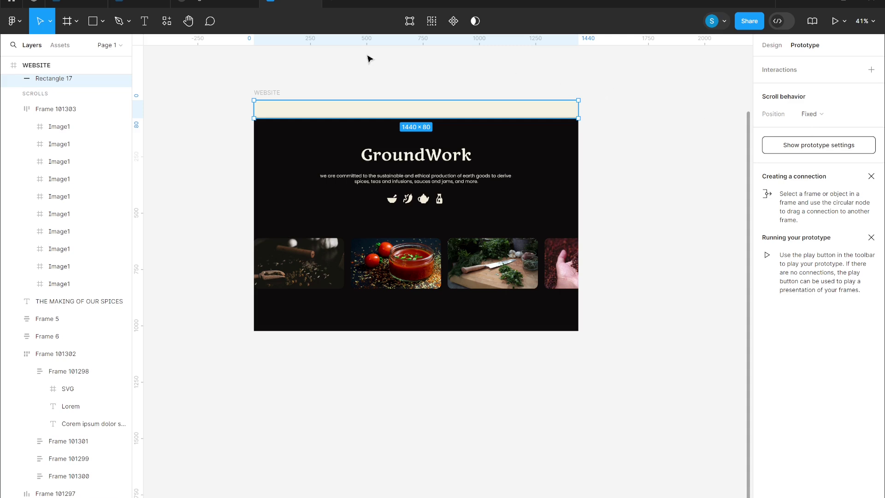
click(269, 92)
key(shift+space)
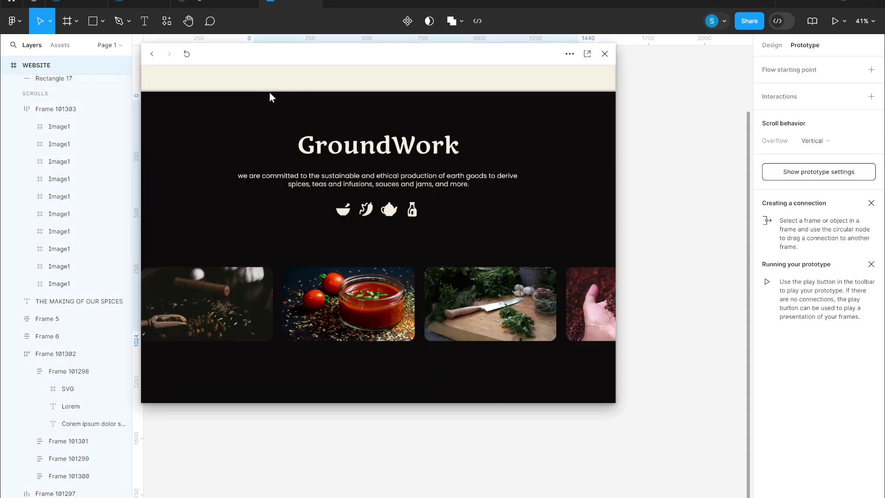
scroll(270, 103, down, 10)
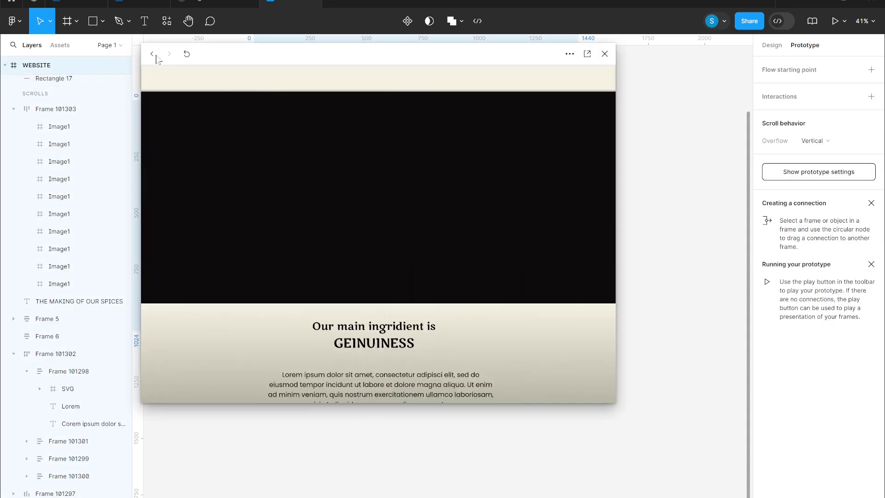
key(r)
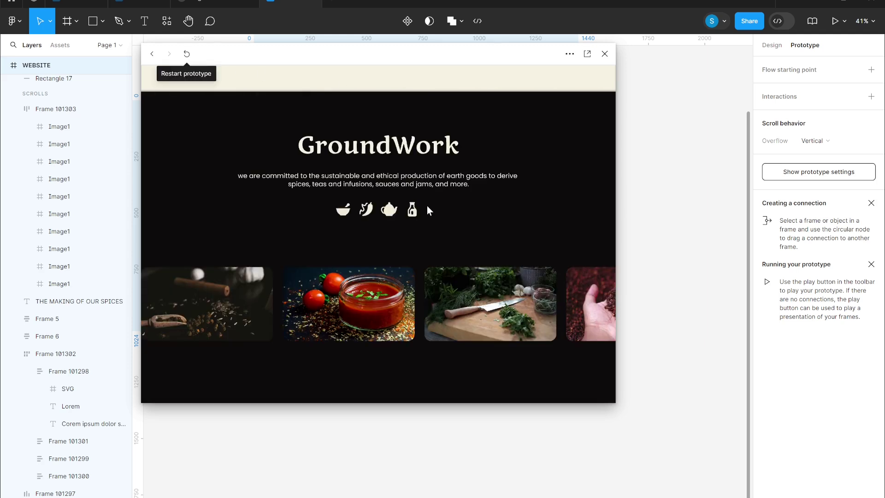
click(605, 54)
Step: Switch to the other design file and preview the iPhone 14 & 15 Pro - 3 frame, scrolling it to check its fixed navigation bar
click(139, 3)
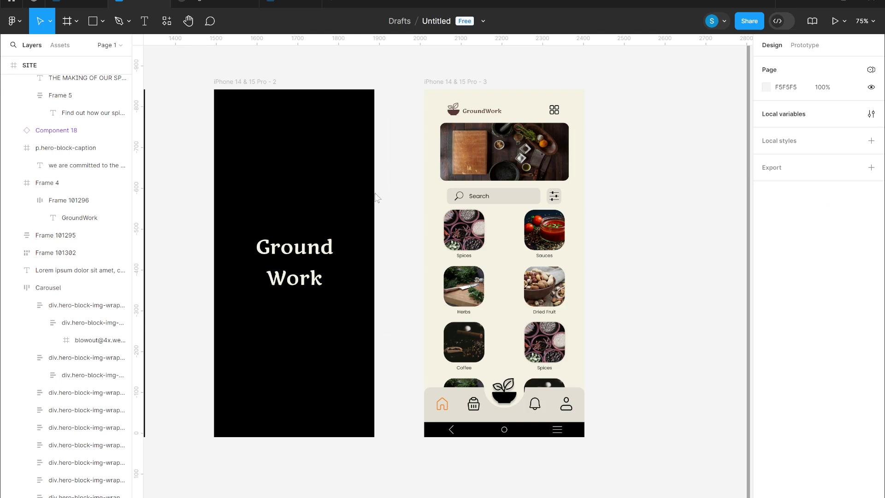
click(469, 82)
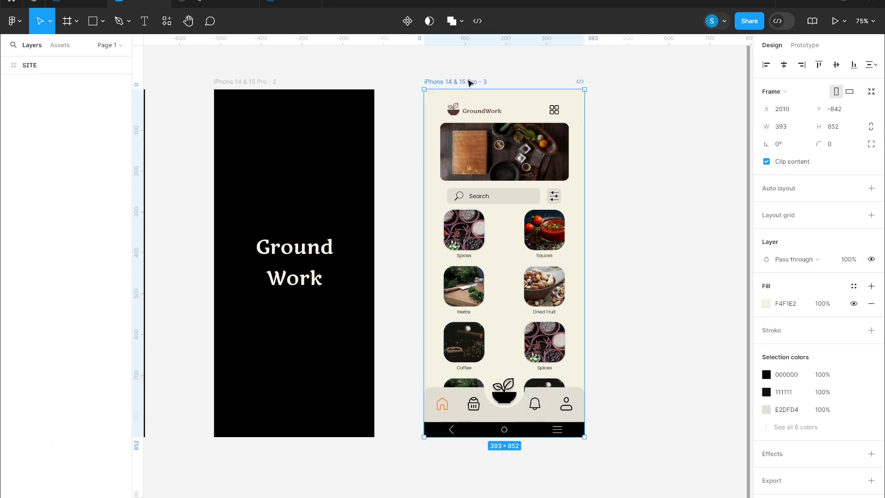
key(shift+space)
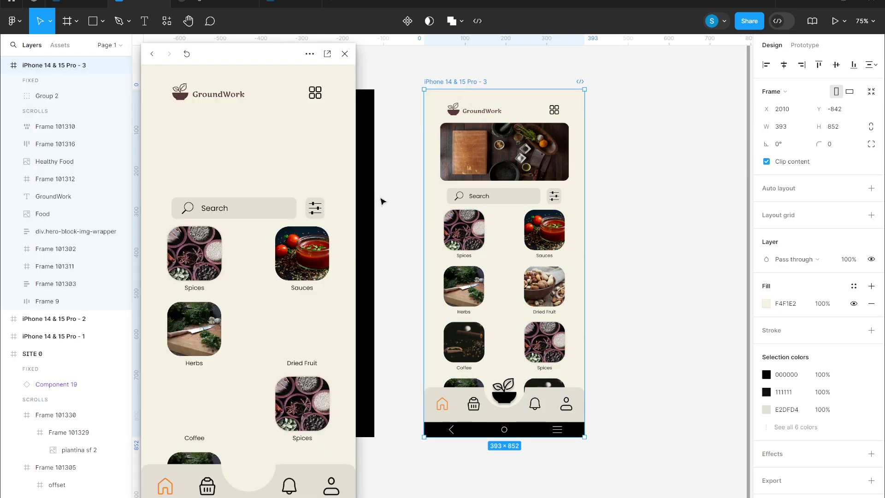
scroll(284, 259, down, 3)
Step: Turn off content clipping on the WEBSITE frame in the website file to show the whole page
click(772, 45)
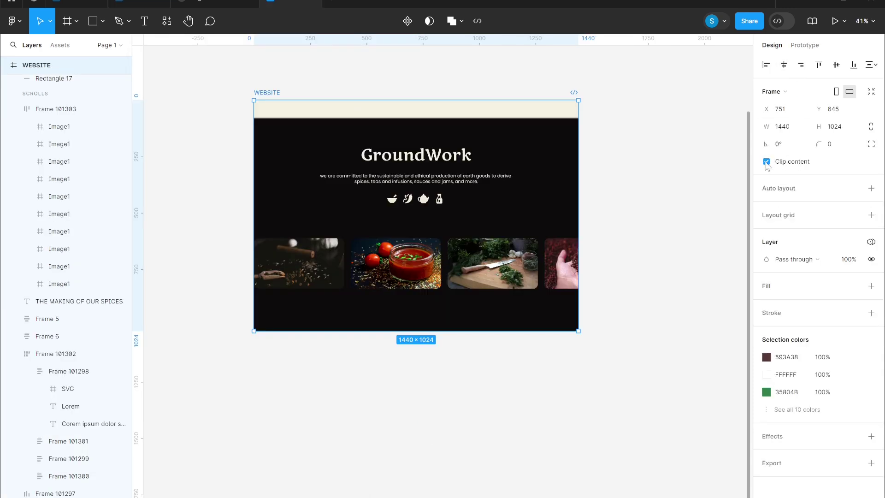
click(767, 162)
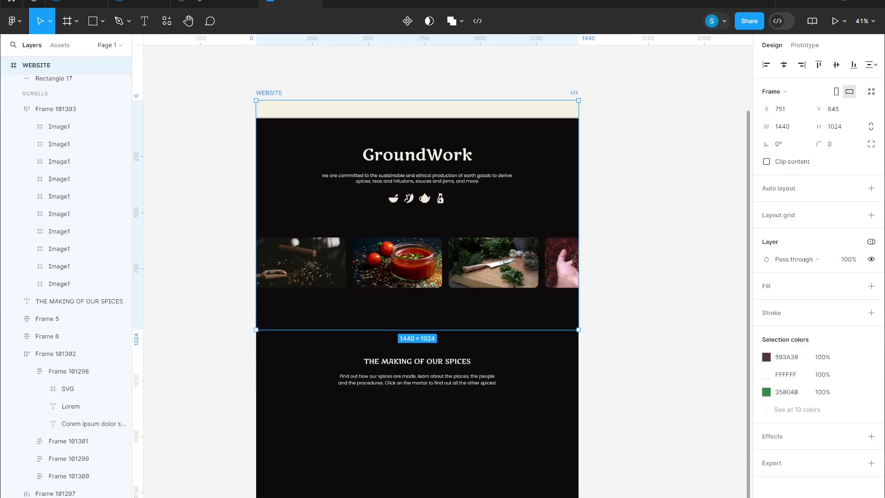
Step: Copy the leafy plant image from the other design file and paste it into the website file
scroll(684, 237, down, 3)
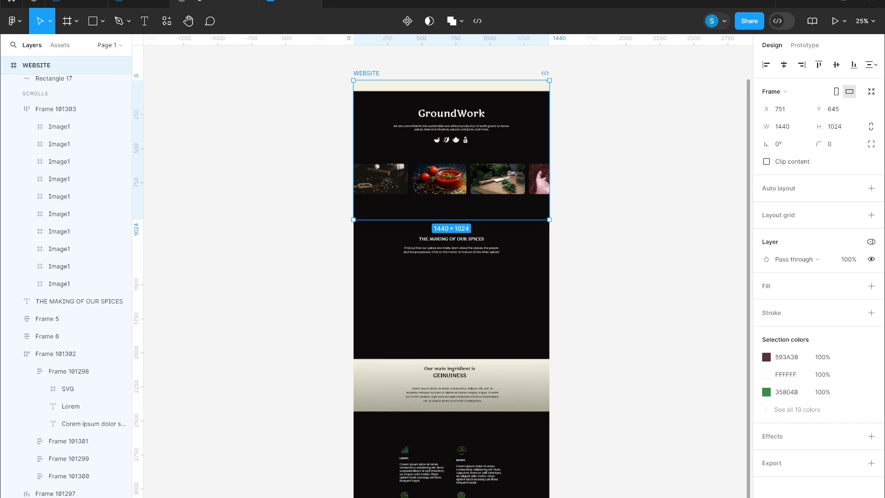
click(138, 4)
drag(372, 417, 612, 348)
scroll(733, 302, down, 5)
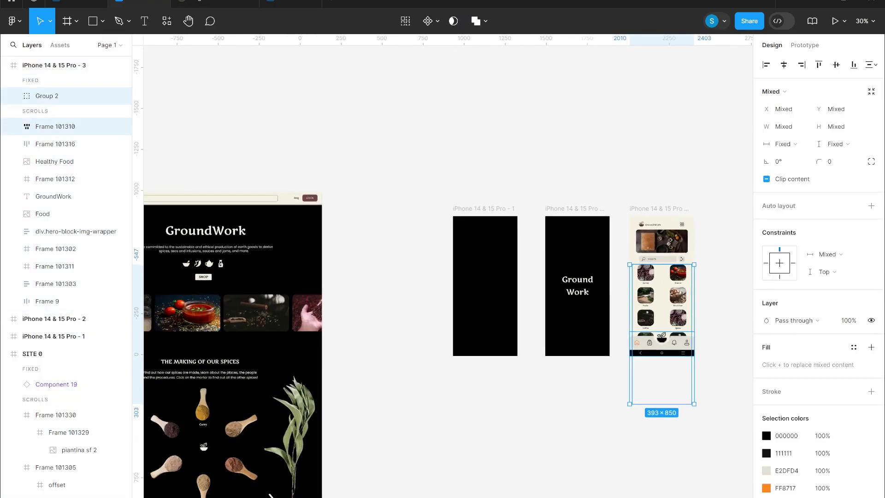
scroll(295, 295, up, 3)
click(202, 3)
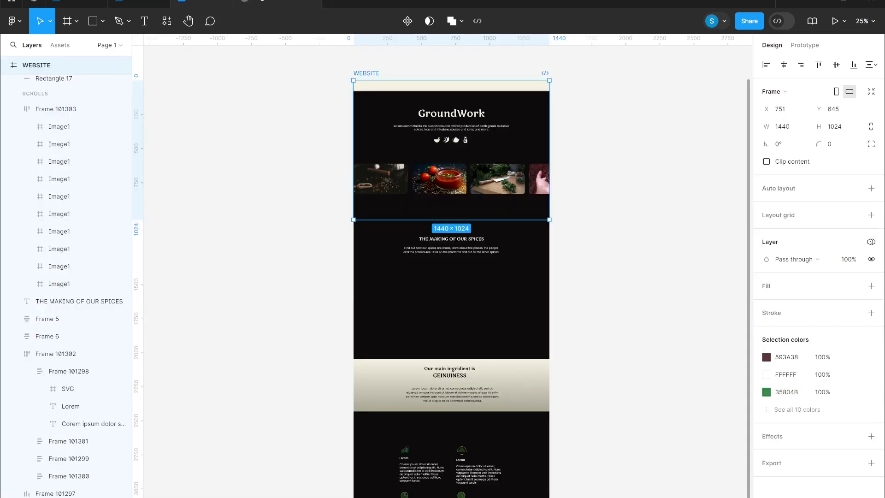
click(586, 329)
scroll(612, 381, down, 5)
scroll(618, 368, down, 1)
key(ctrl+v)
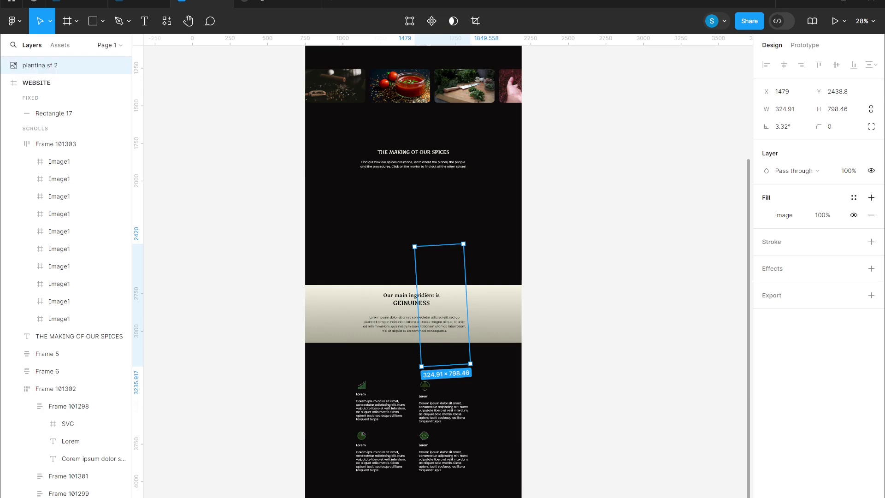
Step: Place one plant beside the THE MAKING OF OUR SPICES section and a horizontally flipped copy on the opposite side of the lower Lorem section
drag(480, 255, 346, 423)
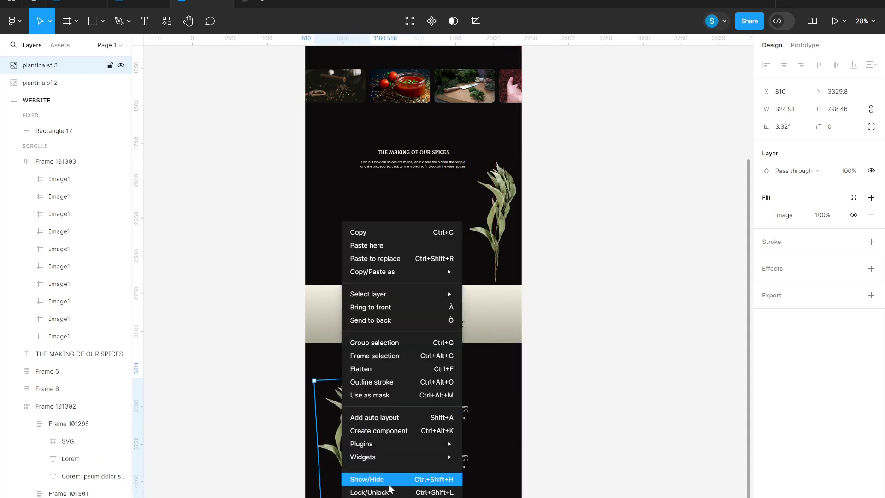
click(390, 497)
drag(342, 439, 324, 429)
Step: Set the scroll position of both plant images to Sticky (stop at top edge)
shift+click(310, 458)
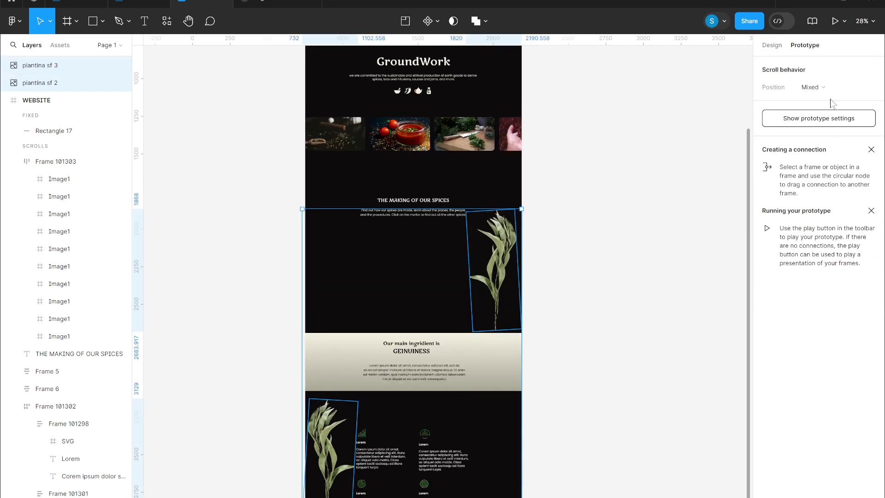
click(829, 90)
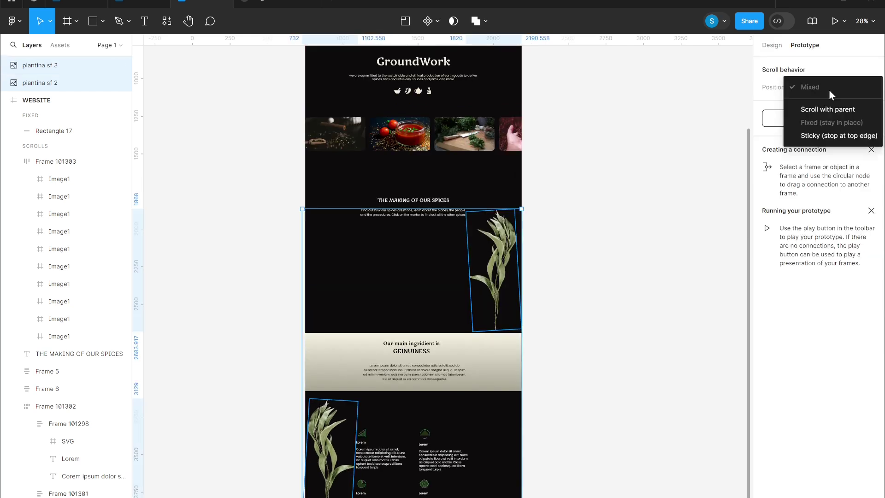
click(835, 136)
click(635, 296)
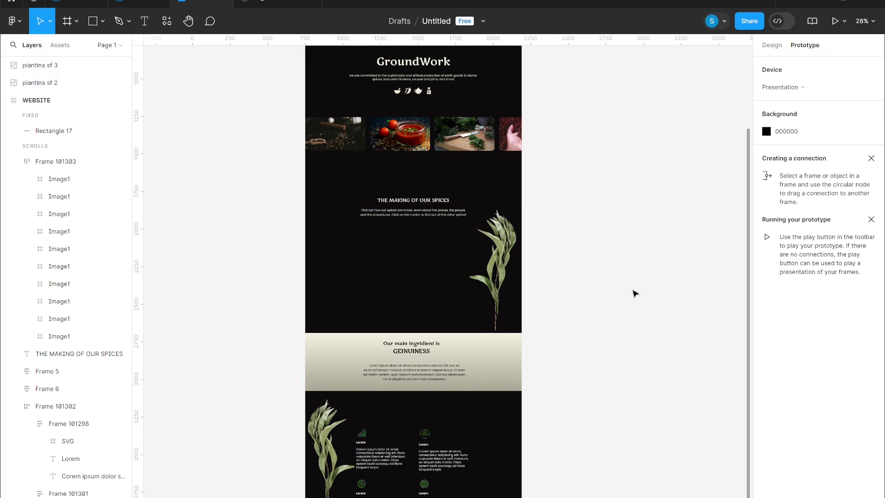
Step: Preview the WEBSITE frame inline and scroll through the page to check how the sticky plants behave down to the footer
scroll(317, 83, up, 2)
click(316, 84)
key(shift+space)
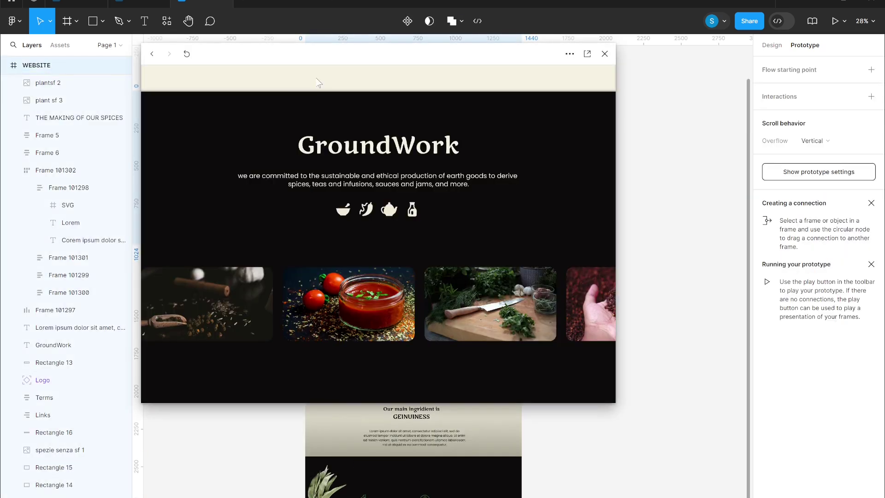
scroll(363, 148, down, 10)
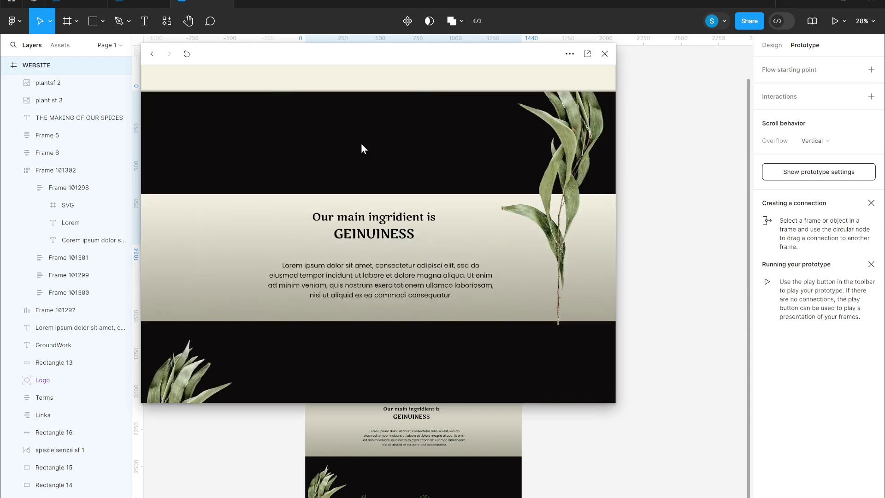
scroll(362, 144, down, 4)
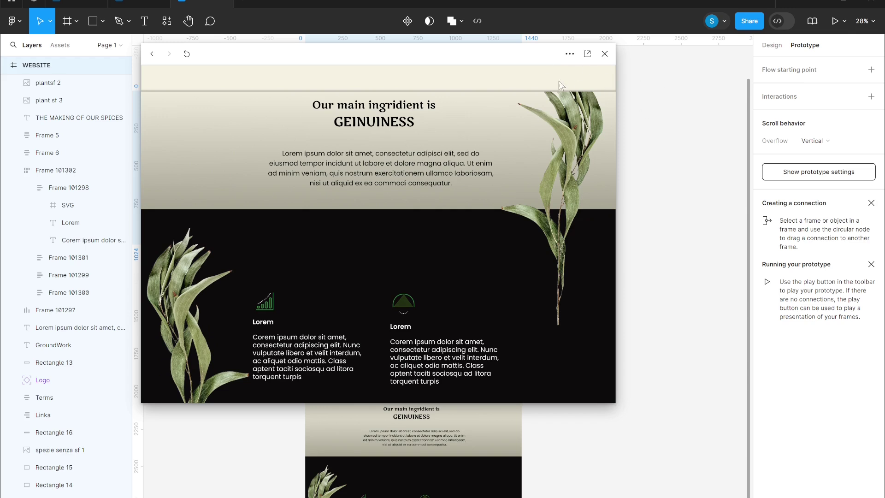
scroll(636, 91, down, 5)
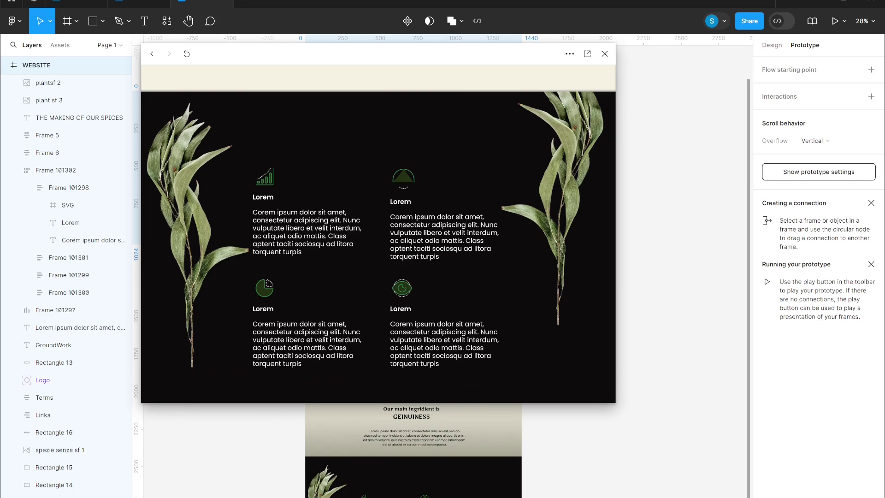
scroll(378, 246, down, 5)
scroll(378, 247, up, 8)
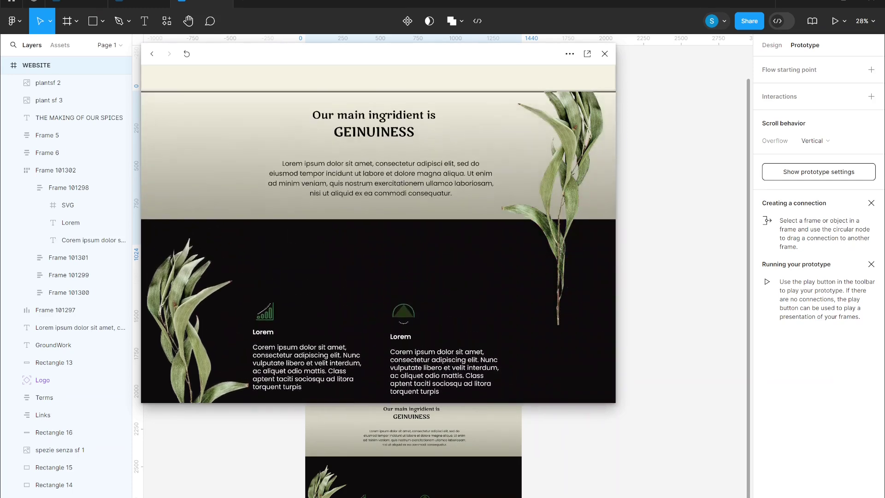
scroll(378, 247, up, 2)
scroll(378, 247, down, 10)
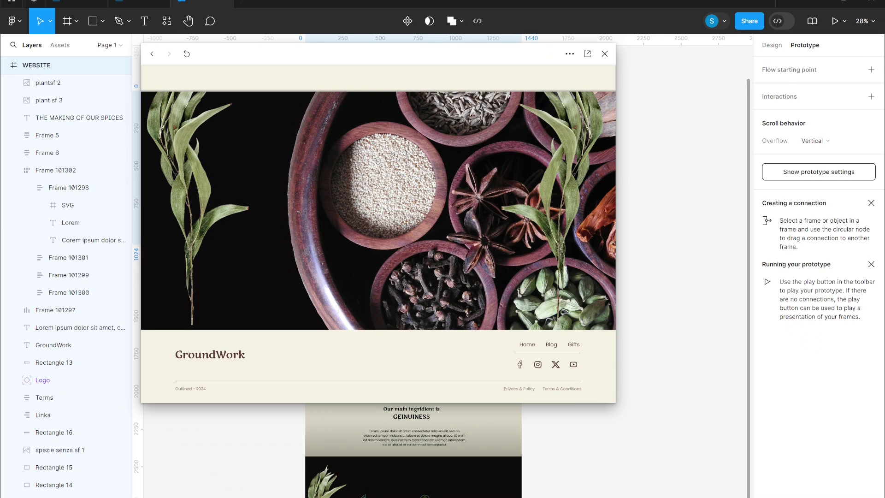
scroll(378, 247, up, 10)
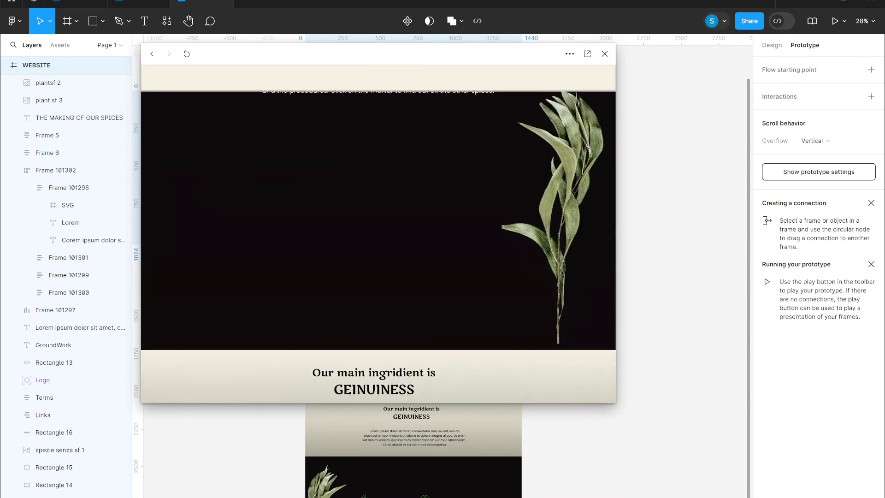
click(605, 54)
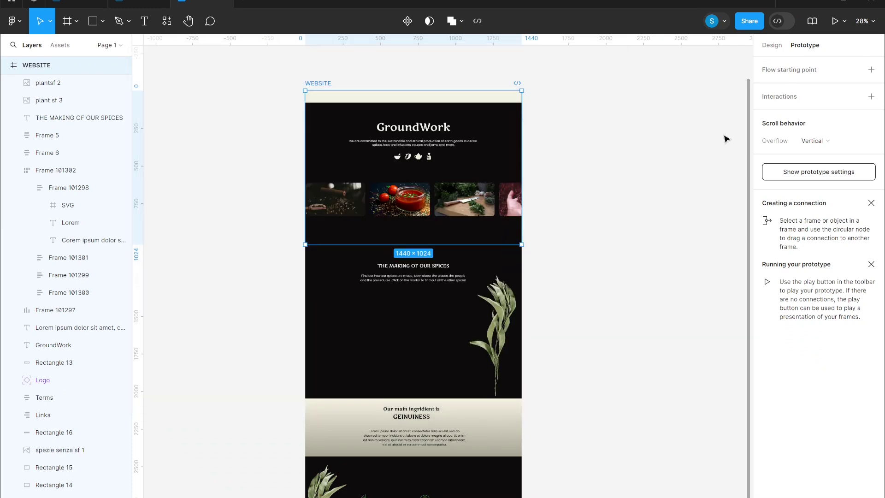
Step: Wrap the plant beside the spices section in its own frame and extend its upper edge to about 371 × 1015
click(611, 228)
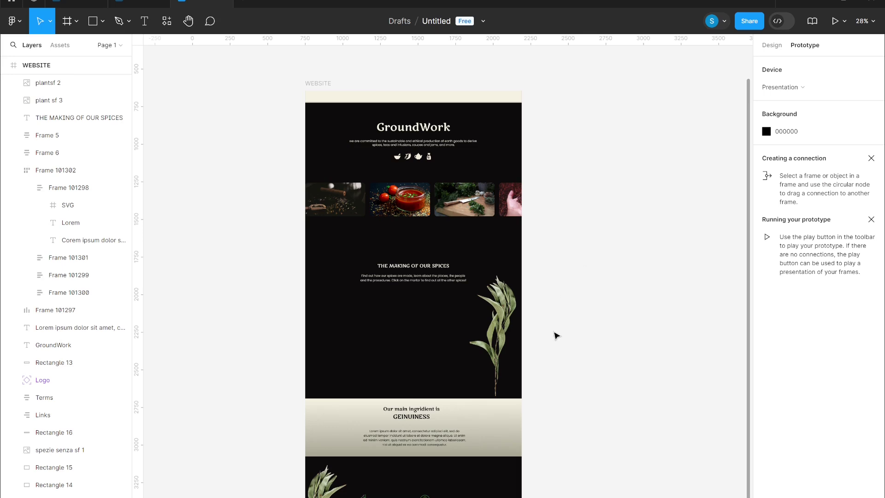
click(510, 332)
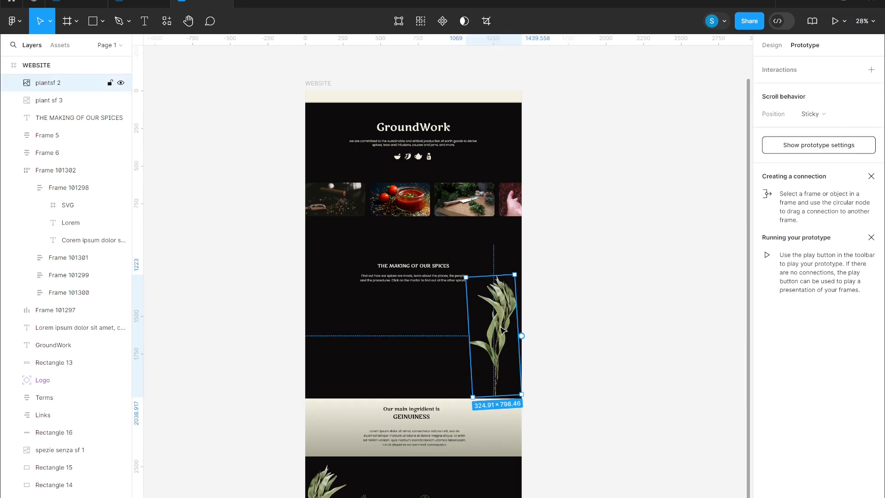
click(772, 45)
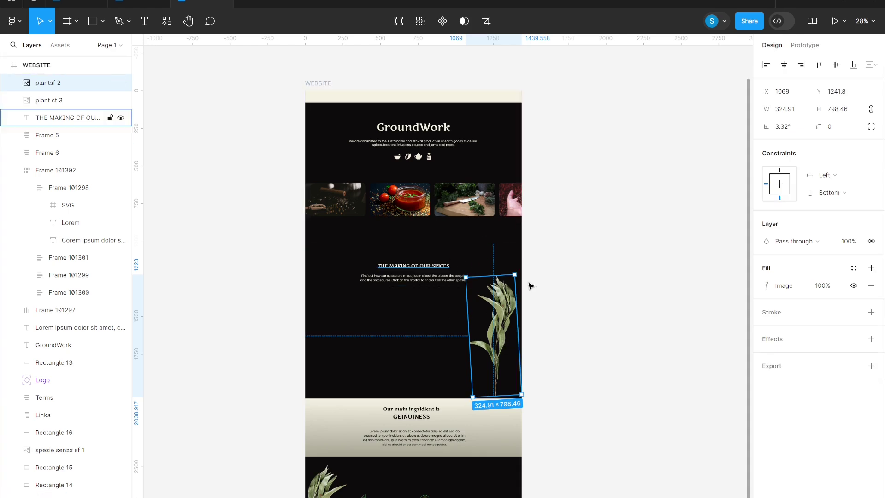
right_click(502, 356)
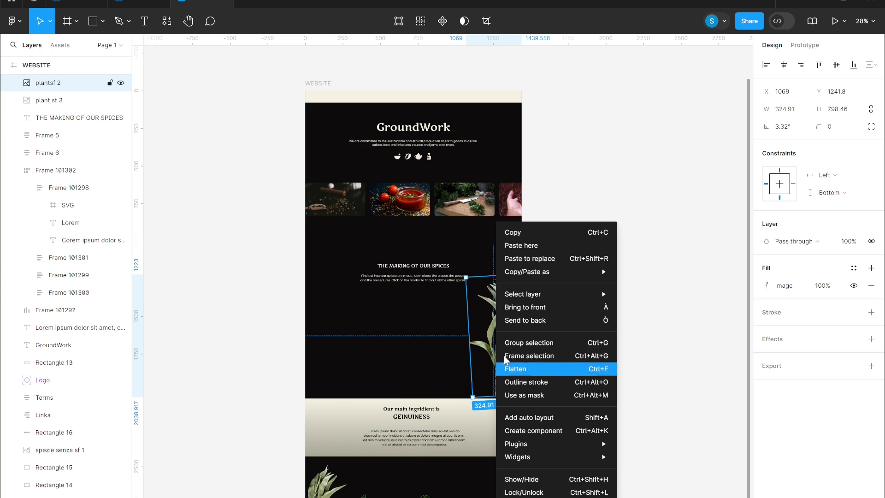
click(529, 356)
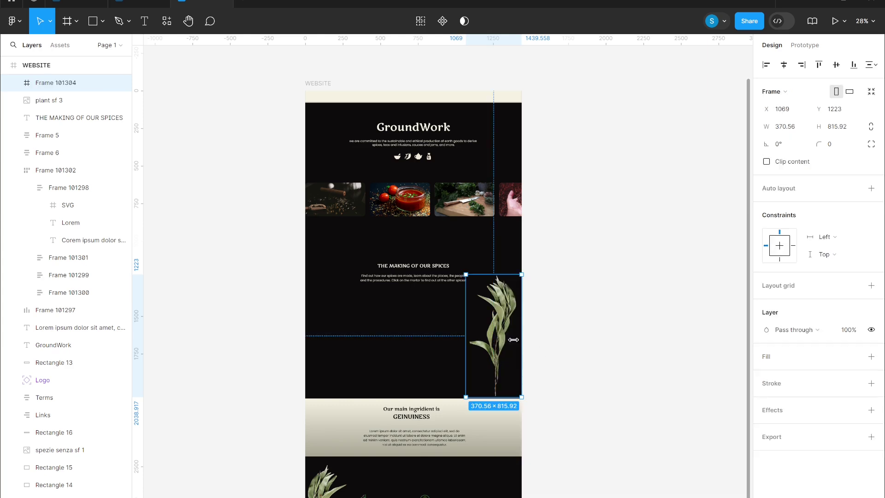
drag(508, 274, 508, 245)
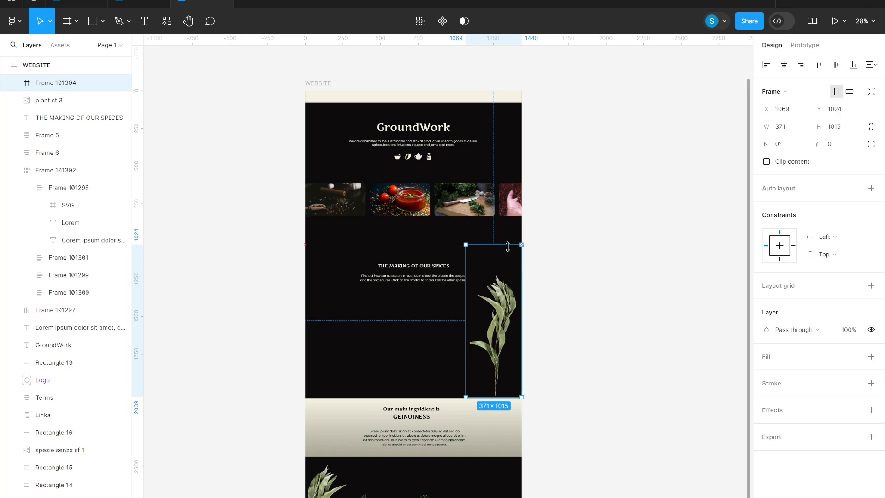
Step: Rename the plant's new frame to offset
double_click(55, 83)
text(c)
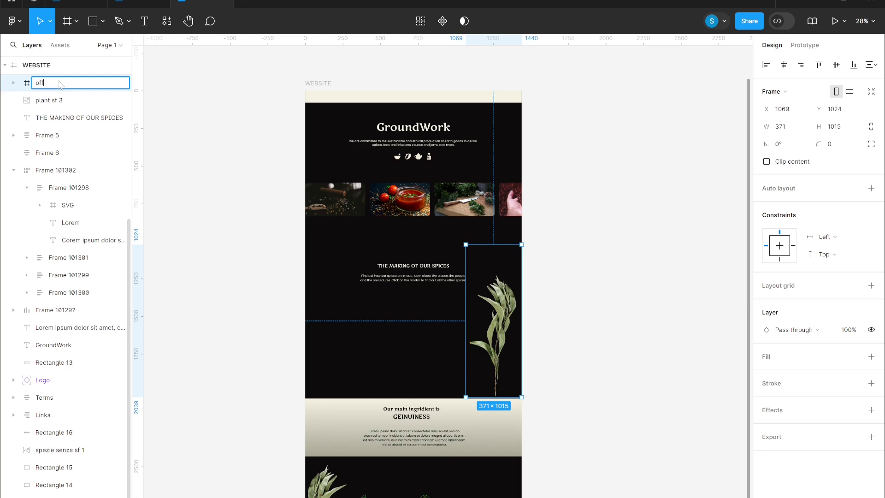
click(622, 167)
Step: Align the plant image to the bottom of the offset frame
click(497, 321)
double_click(497, 321)
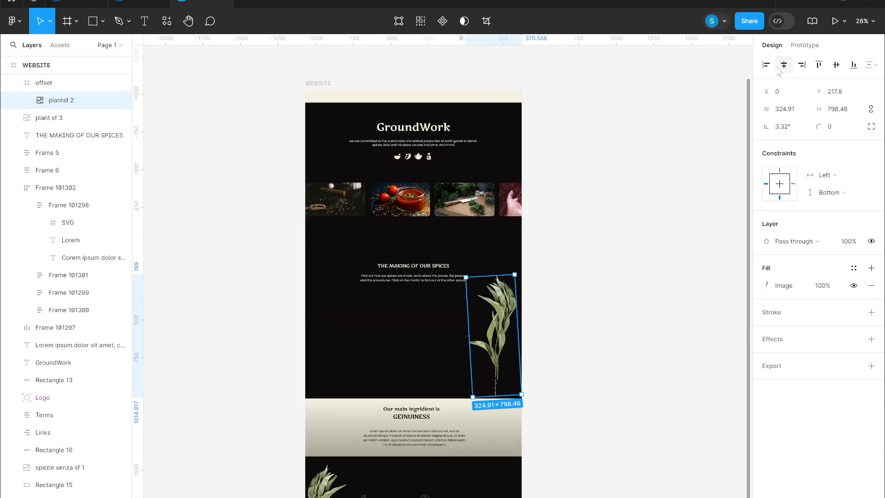
click(854, 65)
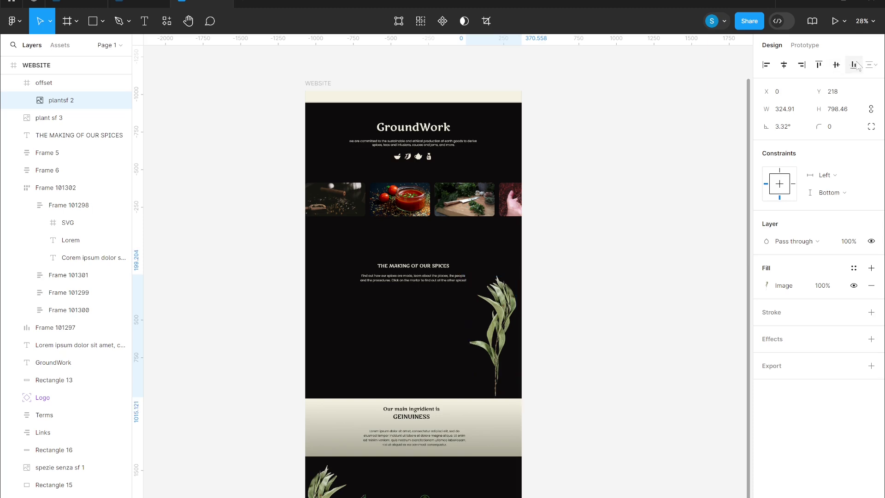
click(497, 257)
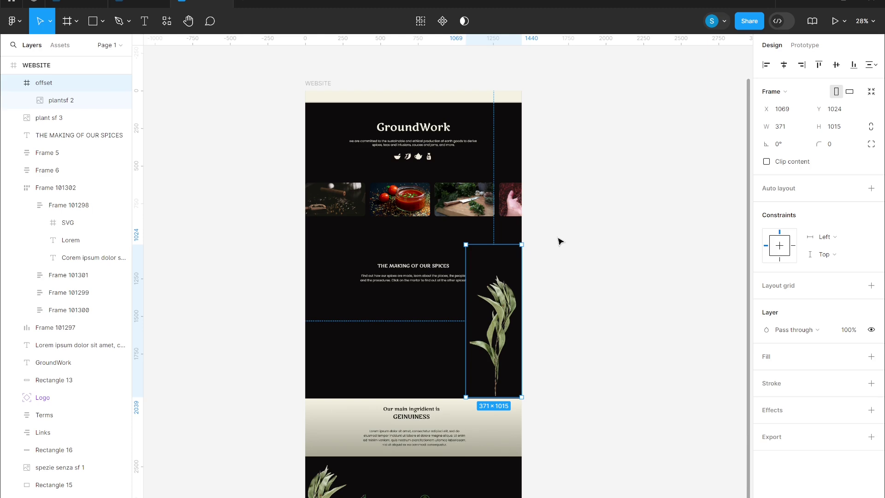
Step: Set the scroll position of the plant image inside the offset frame to Scroll with parent
double_click(502, 312)
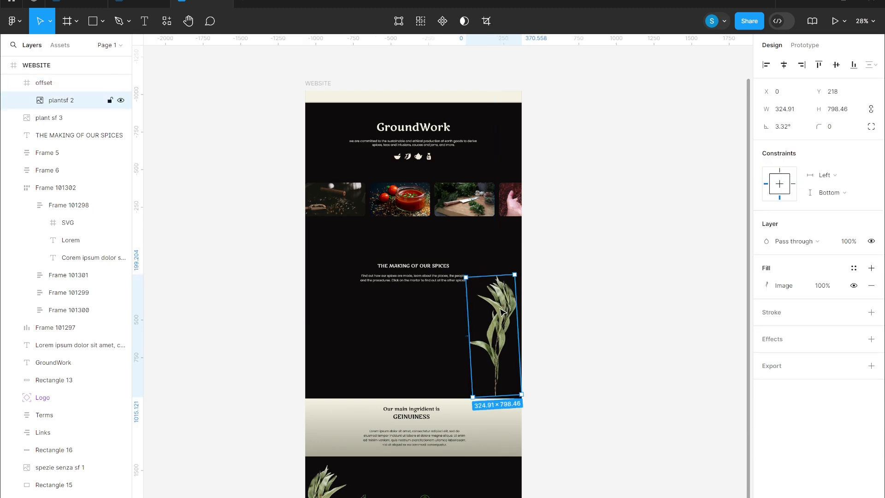
click(805, 44)
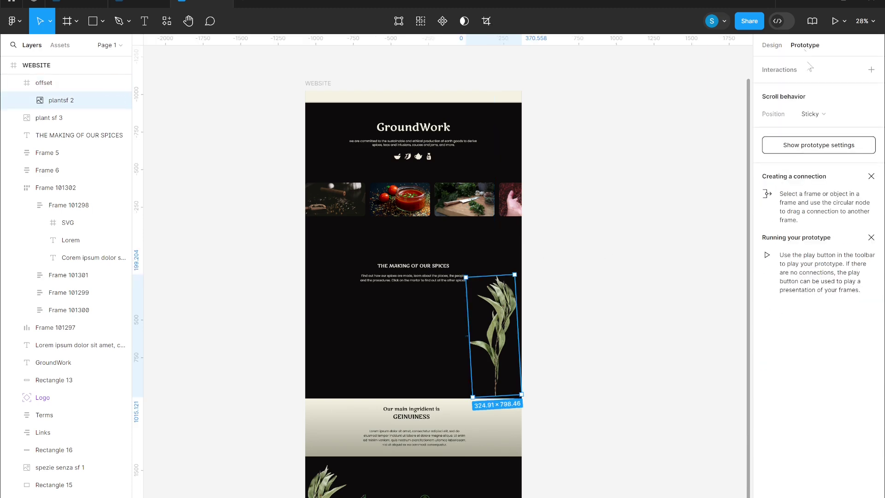
click(807, 113)
click(826, 90)
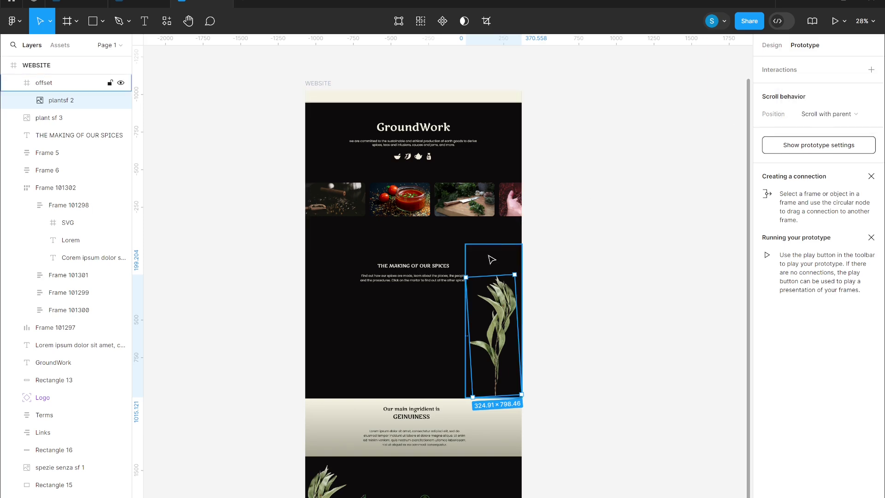
Step: Set the offset frame's scroll position to Sticky, keeping its overflow at No scrolling
key(Escape)
click(823, 134)
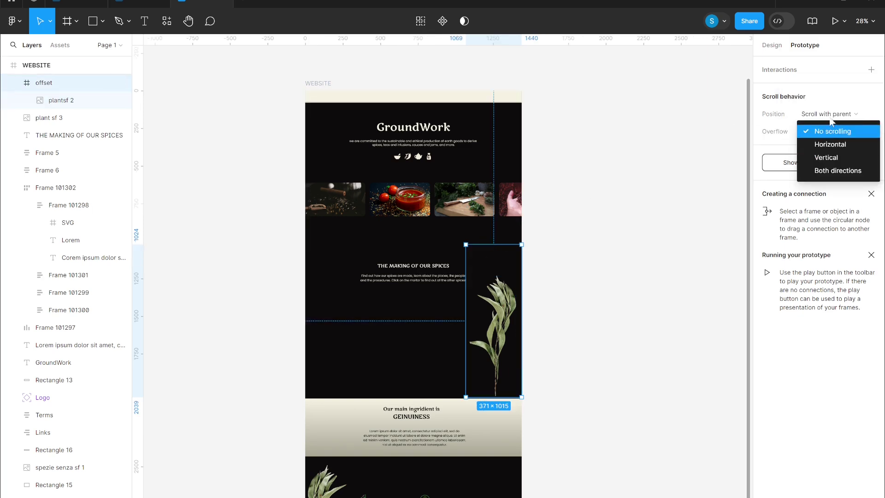
click(825, 131)
click(830, 114)
click(824, 140)
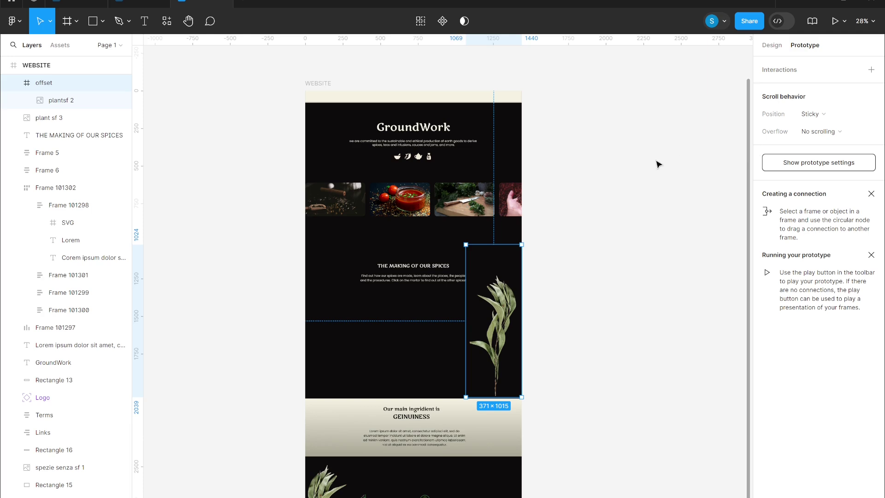
click(547, 271)
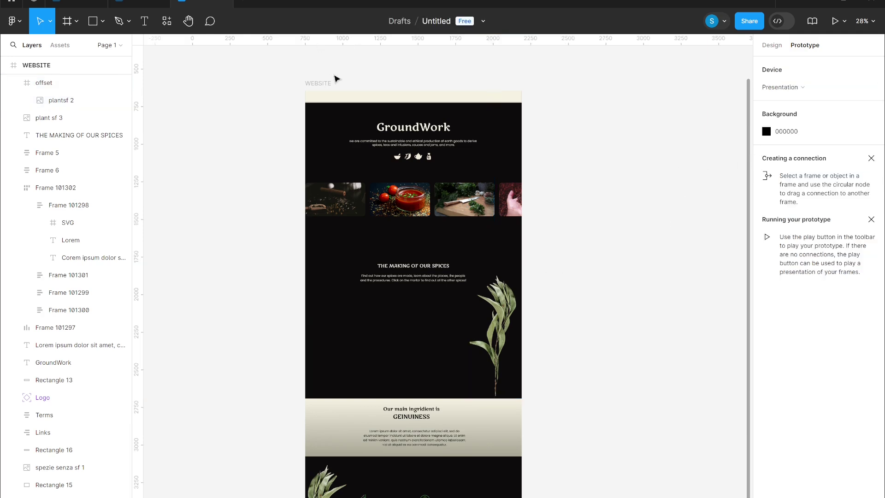
Step: Preview the WEBSITE prototype and scroll through it to check how the sticky plant holds below the header
click(318, 84)
key(shift+space)
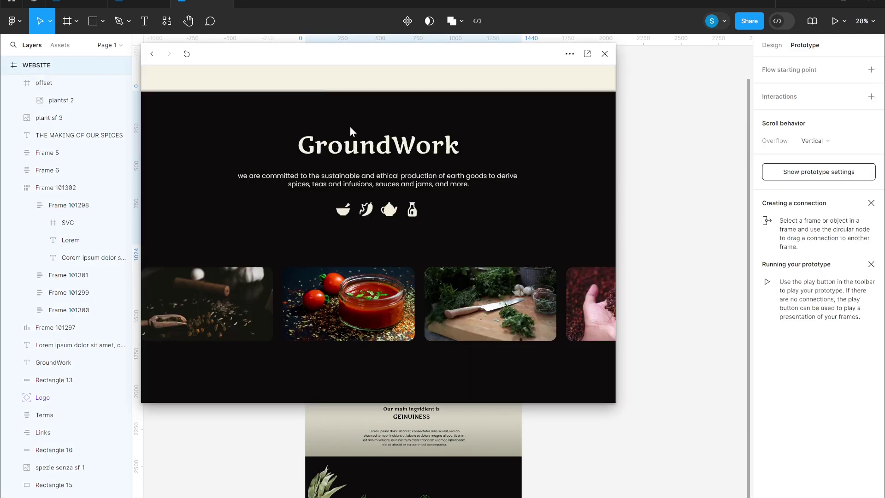
scroll(420, 154, down, 5)
scroll(422, 153, down, 5)
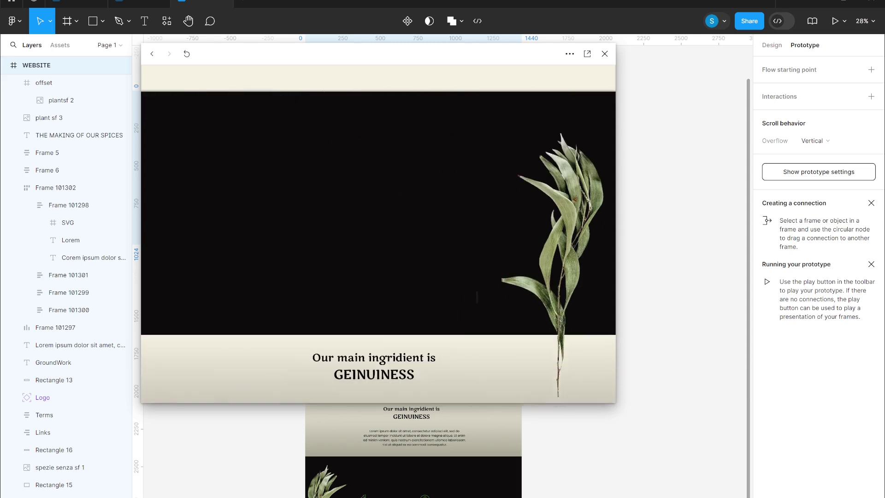
scroll(379, 247, down, 5)
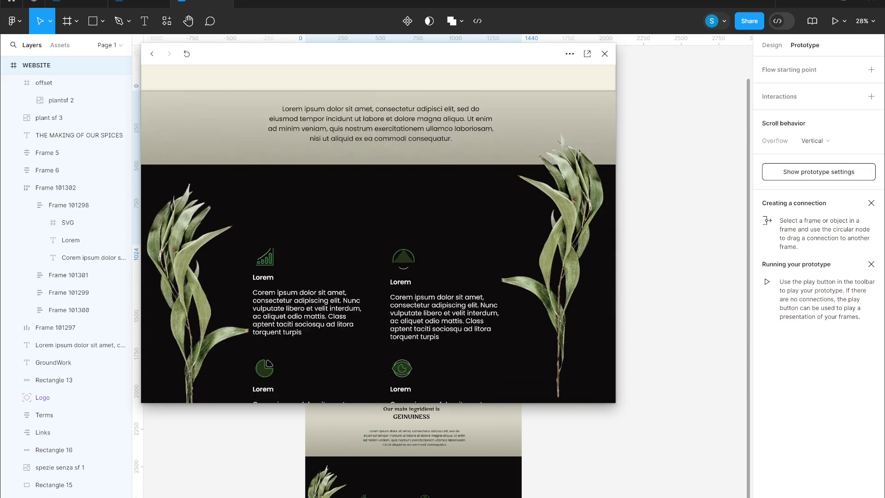
scroll(379, 247, down, 5)
click(605, 54)
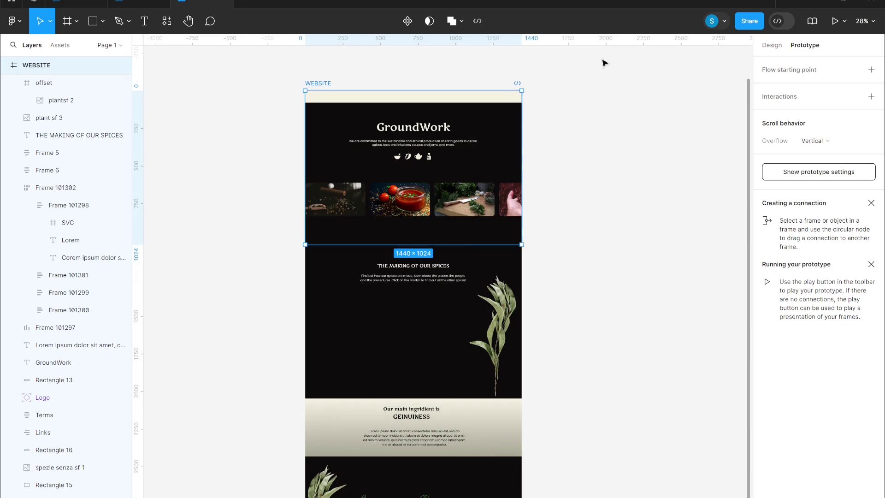
Step: Wrap the second plant image, beside the Lorem feature texts, in a new frame and rename that frame offset2
scroll(635, 387, down, 2)
click(325, 463)
click(772, 45)
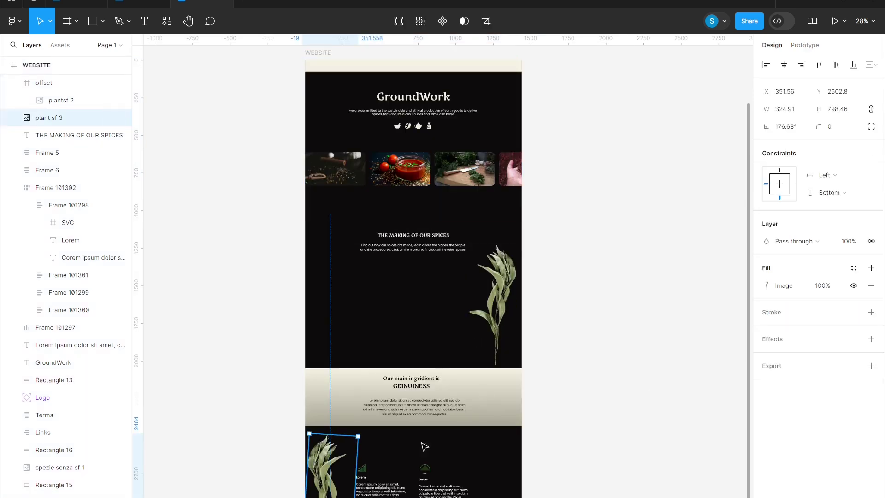
right_click(325, 491)
click(364, 358)
scroll(416, 417, down, 3)
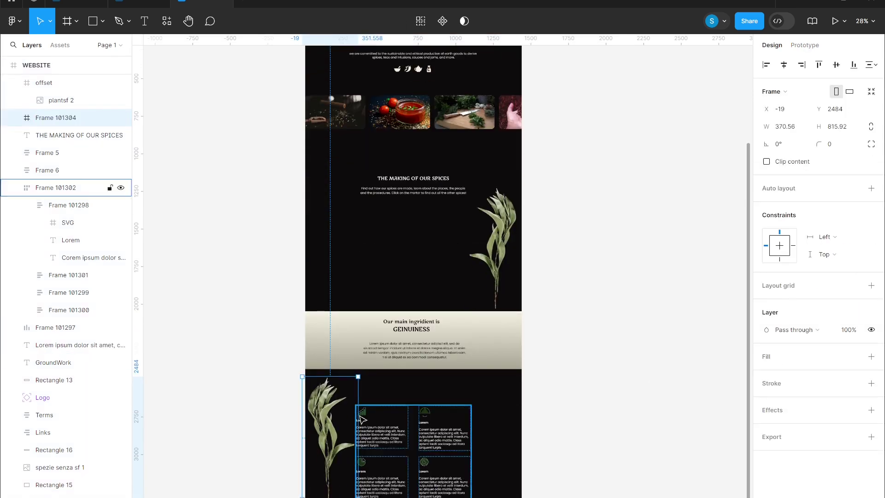
double_click(81, 118)
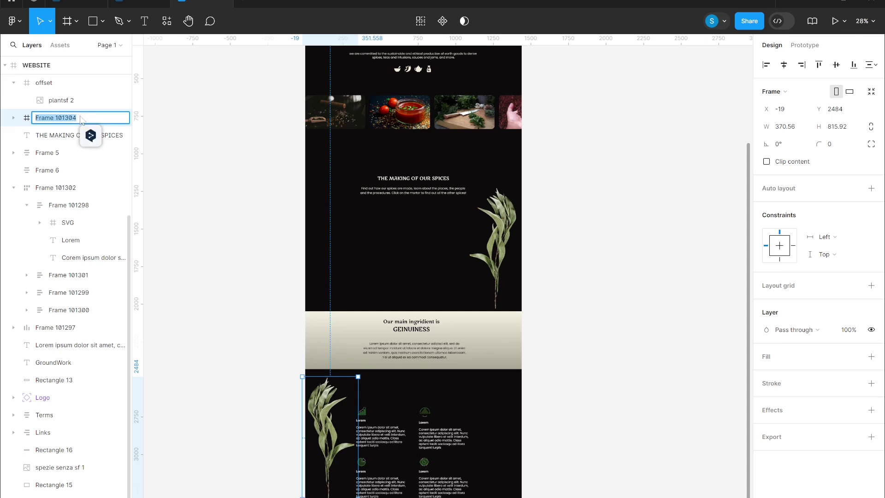
text(offset2)
key(Return)
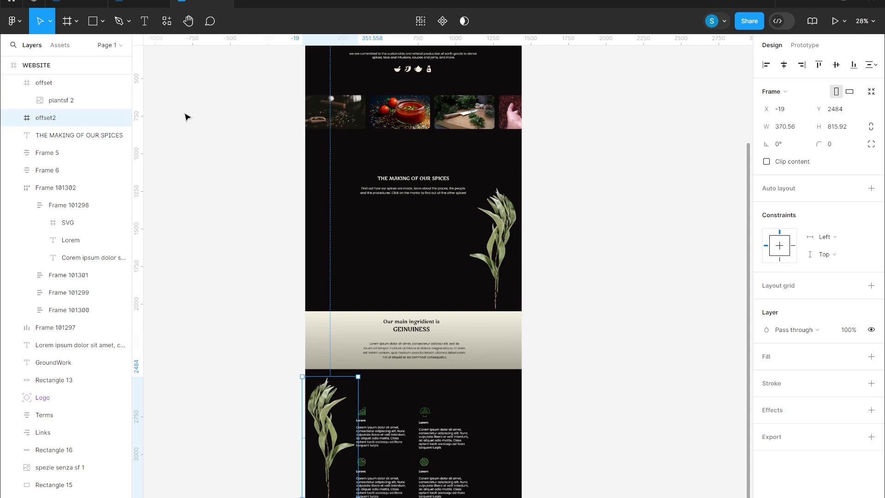
Step: Extend the offset2 frame up to the end of the beige section at Y 2433 and align its plant image to the bottom
click(321, 451)
click(349, 382)
drag(348, 377, 341, 369)
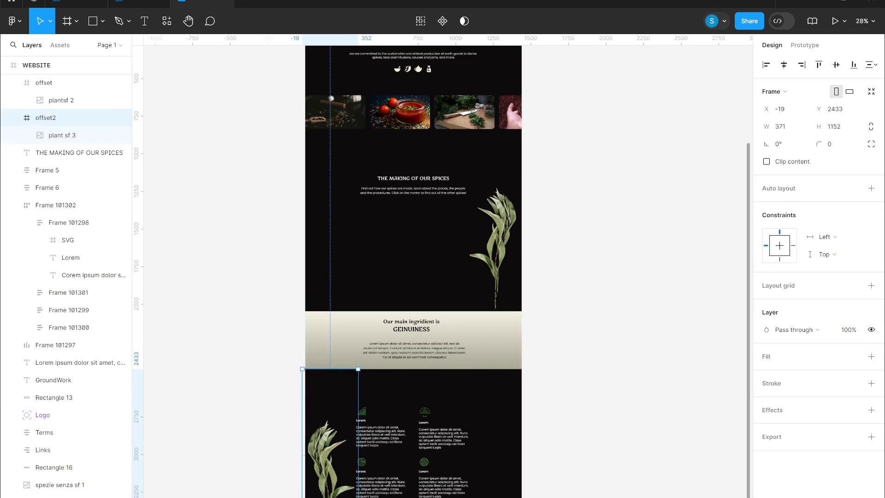
key(Return)
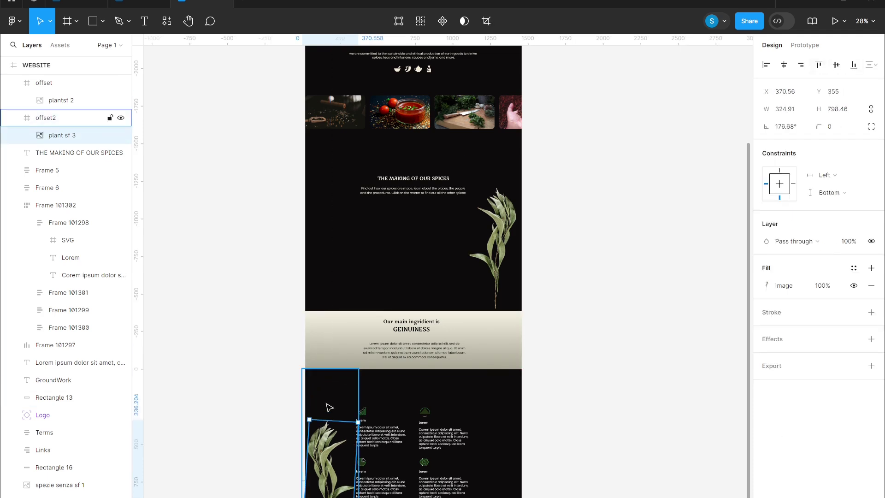
key(shift+e)
Step: Set the offset2 frame's scroll position to Sticky, keeping its overflow at No scrolling
key(shift+Return)
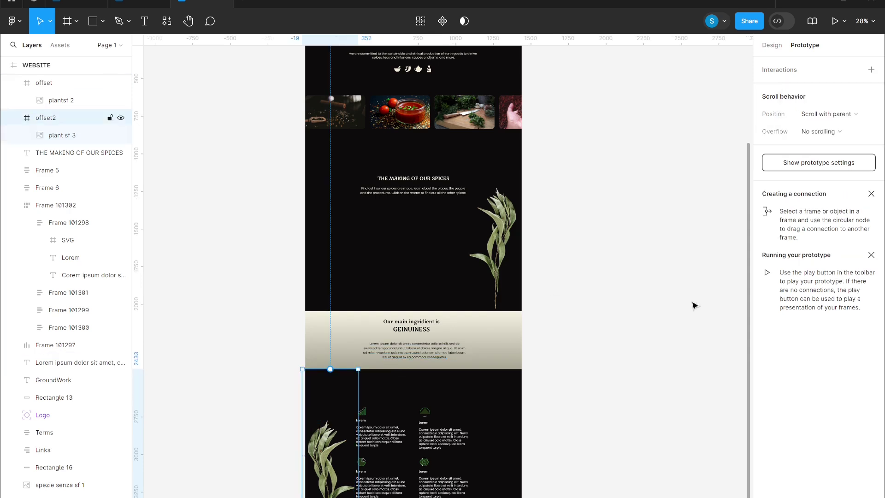
click(825, 114)
click(816, 138)
click(636, 289)
Step: Preview the WEBSITE prototype again and scroll down to check how both sticky plants behave
scroll(636, 288, up, 2)
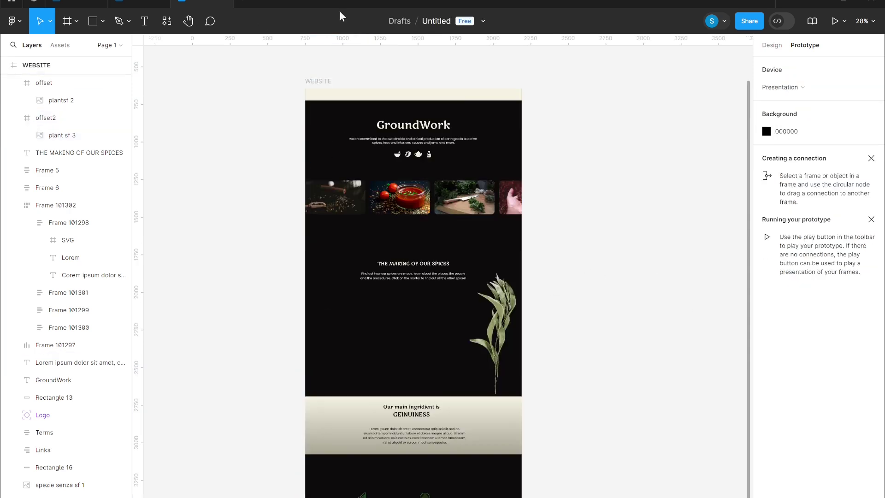
click(327, 85)
key(shift+space)
scroll(378, 244, down, 10)
scroll(378, 244, down, 15)
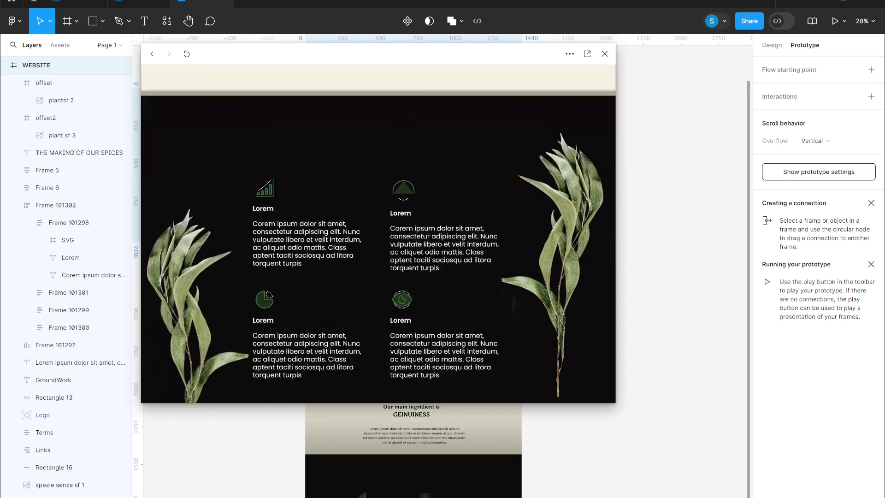
click(604, 54)
Step: Wrap the offset frame in a new frame and rename that frame sticky limits
click(332, 483)
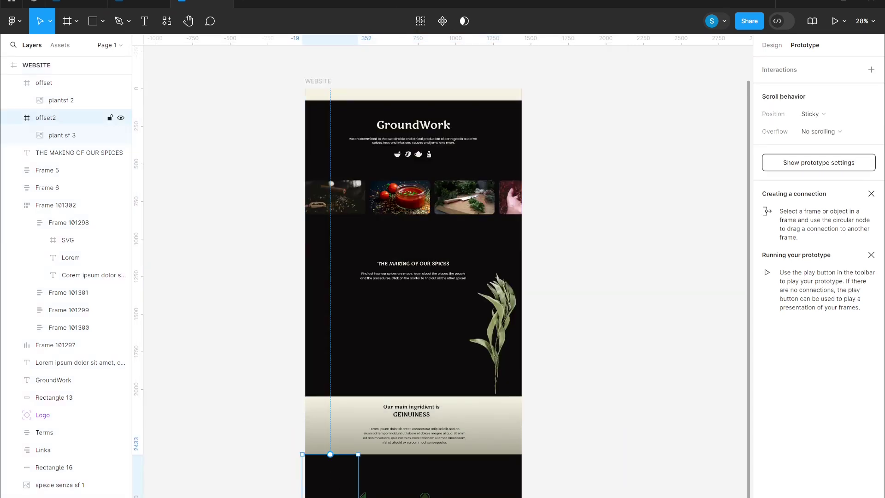
scroll(332, 483, down, 2)
click(772, 45)
click(500, 334)
right_click(501, 337)
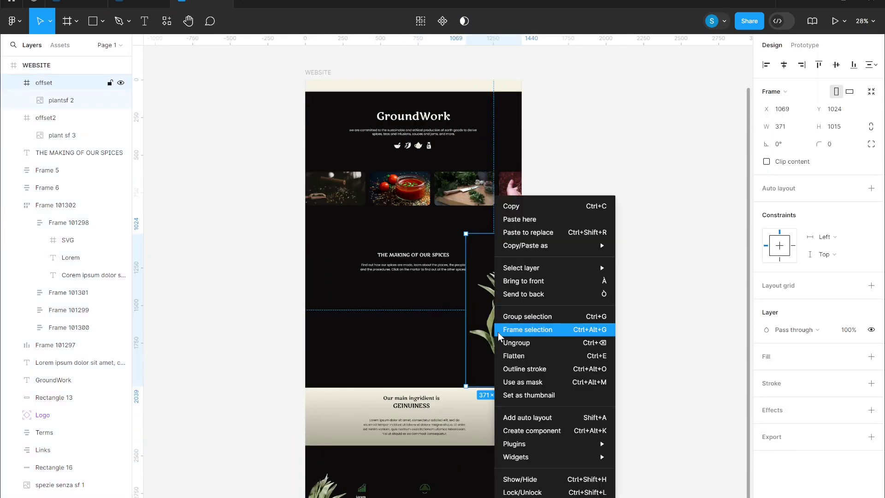
click(506, 330)
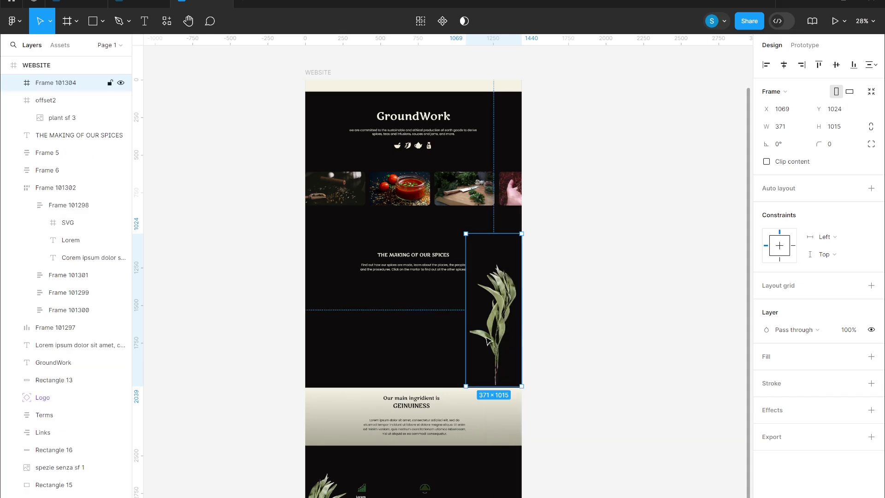
double_click(67, 85)
text(sticky limits)
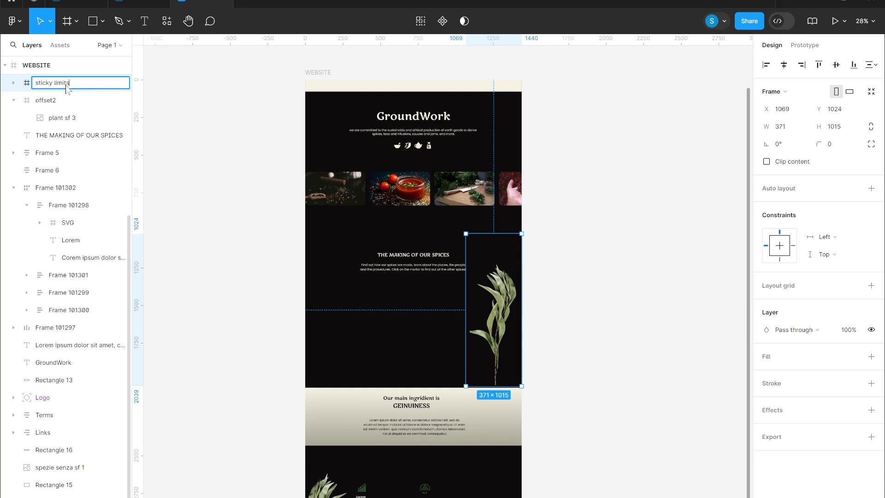
key(Return)
Step: Extend the sticky limits frame up to Y 780 and down to the end of the beige section, for a height of 1653
drag(510, 234, 510, 197)
key(Return)
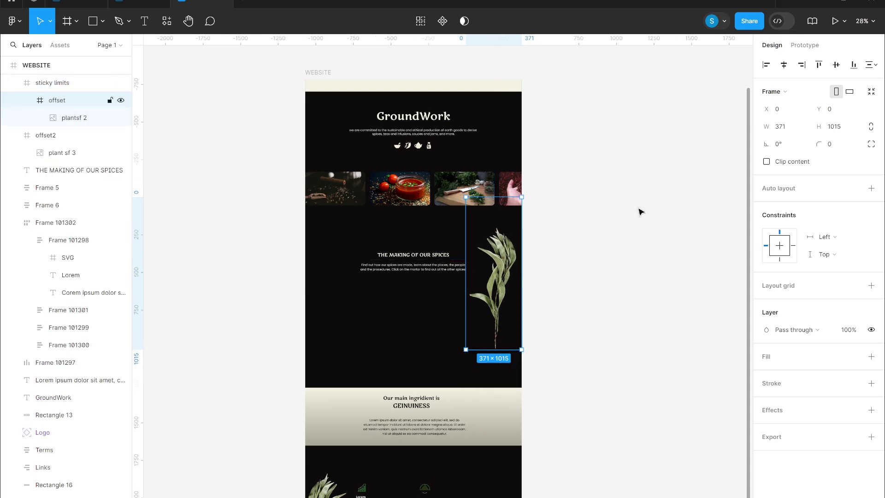
click(52, 83)
drag(516, 387, 515, 446)
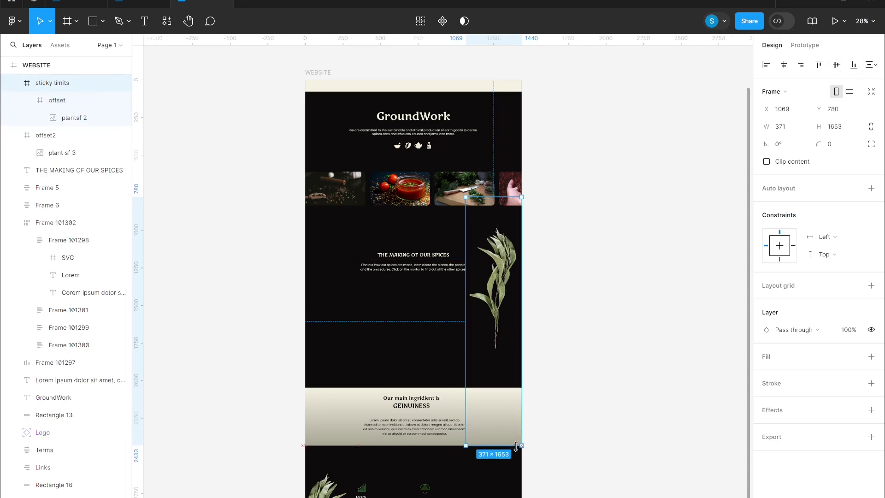
Step: Wrap the offset2 frame in a new frame and rename that frame sticky limits 2
scroll(571, 382, down, 6)
click(60, 135)
right_click(327, 265)
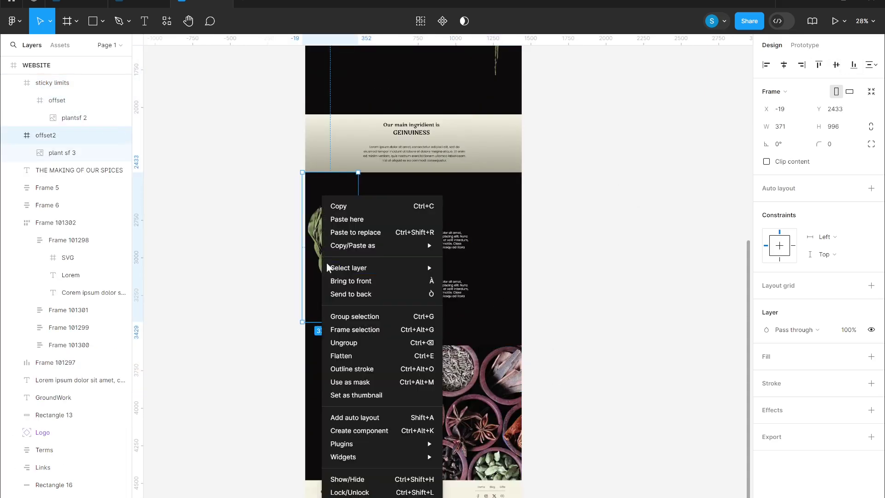
click(361, 330)
double_click(68, 136)
text(sticky limits 2)
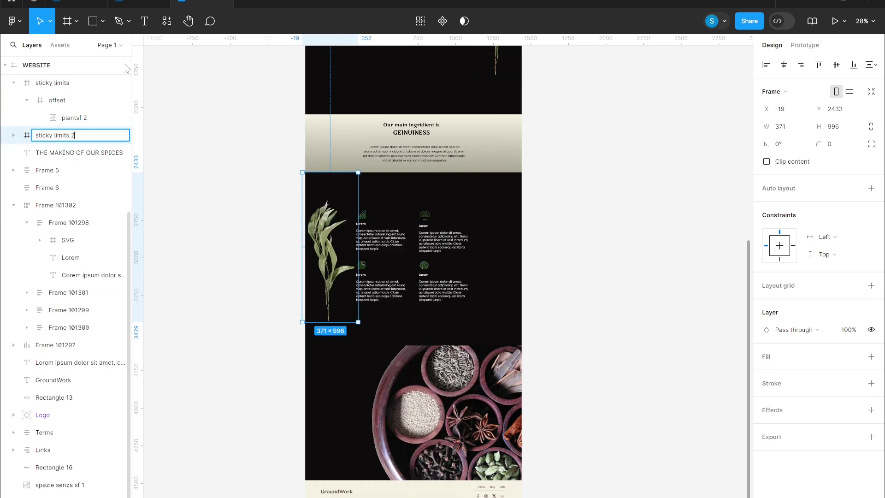
click(246, 199)
Step: Extend the sticky limits 2 frame down to the top of the footer, for a height of 2048
click(340, 295)
drag(329, 323, 338, 481)
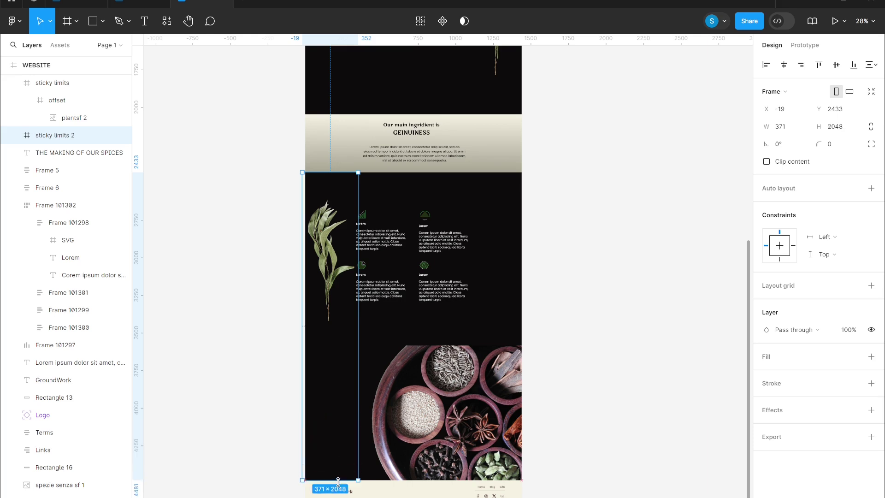
click(606, 263)
Step: Preview the WEBSITE prototype and scroll up and down to check the plants against their sticky limits
scroll(530, 274, up, 6)
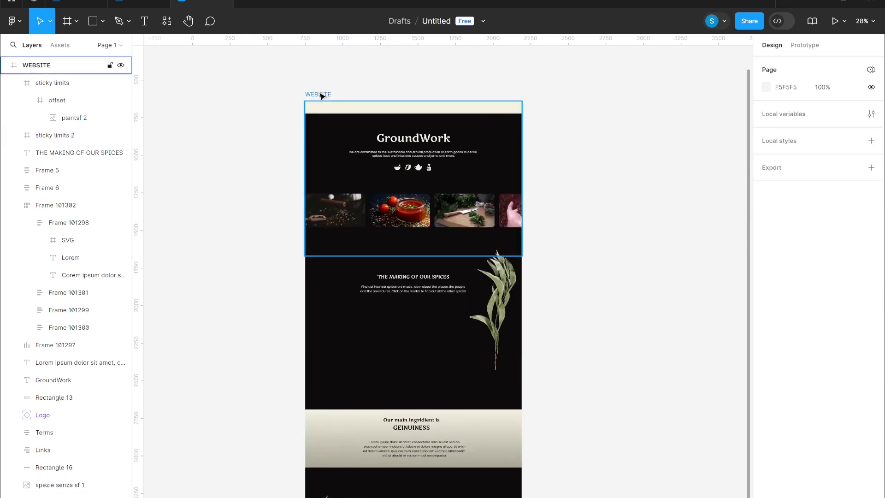
click(322, 94)
key(shift+space)
scroll(319, 95, down, 10)
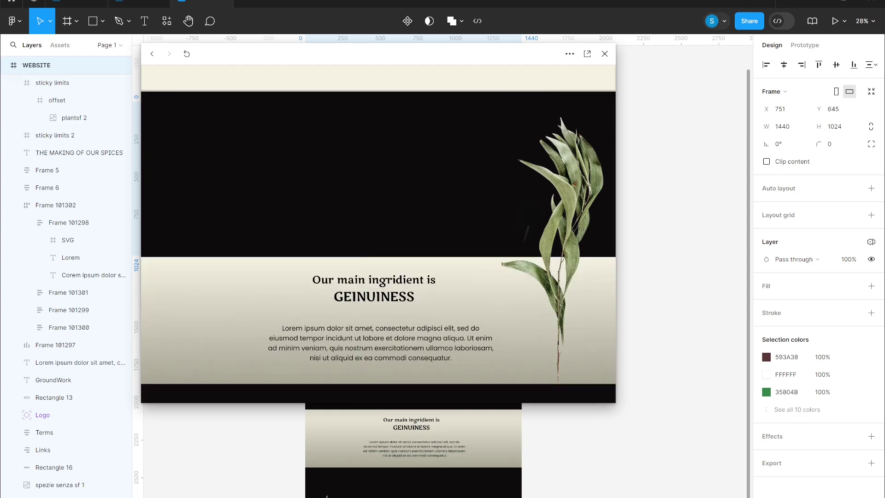
scroll(513, 324, down, 10)
scroll(512, 324, up, 10)
scroll(513, 324, down, 10)
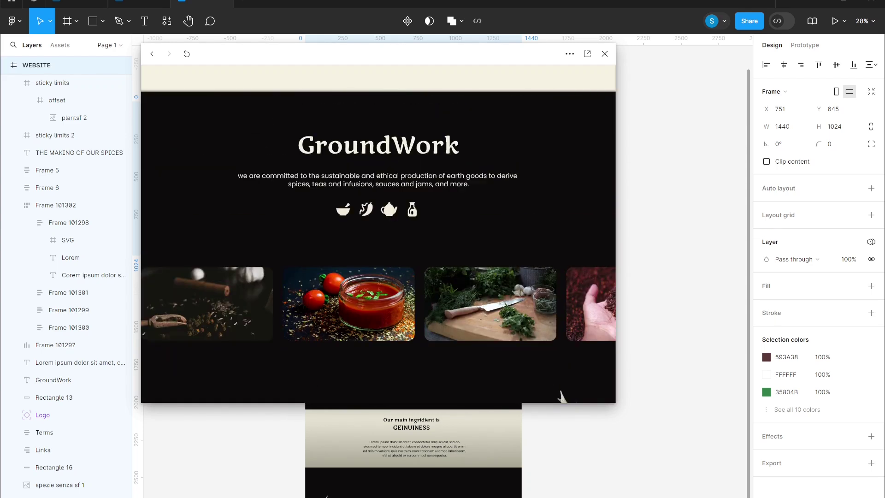
click(604, 54)
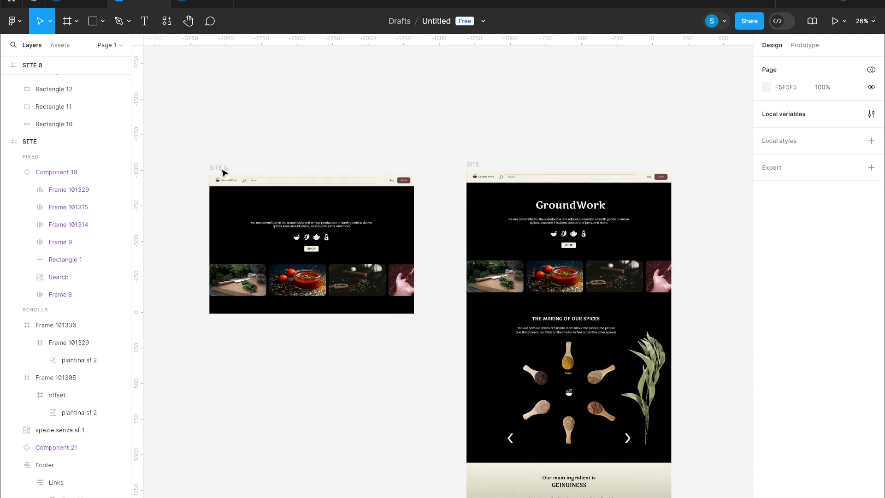
Step: In the other GroundWork file, preview the SITE 0 frame's prototype and replay its opening animation
click(223, 170)
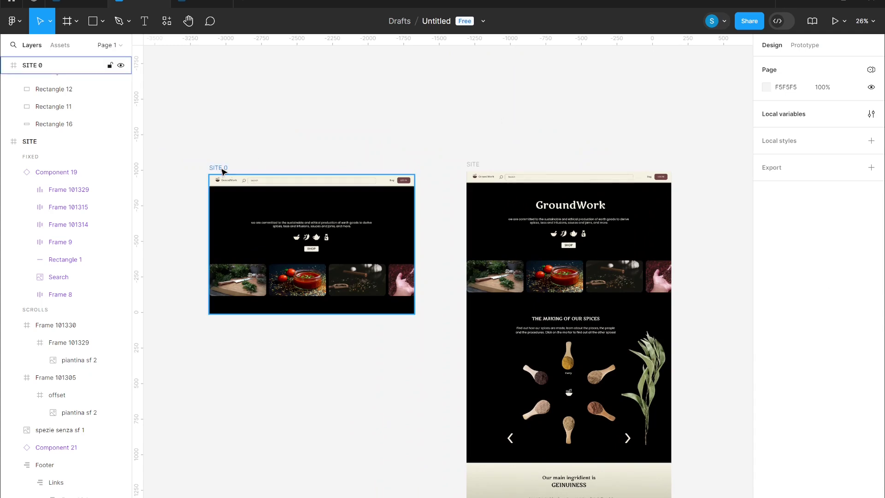
key(shift+space)
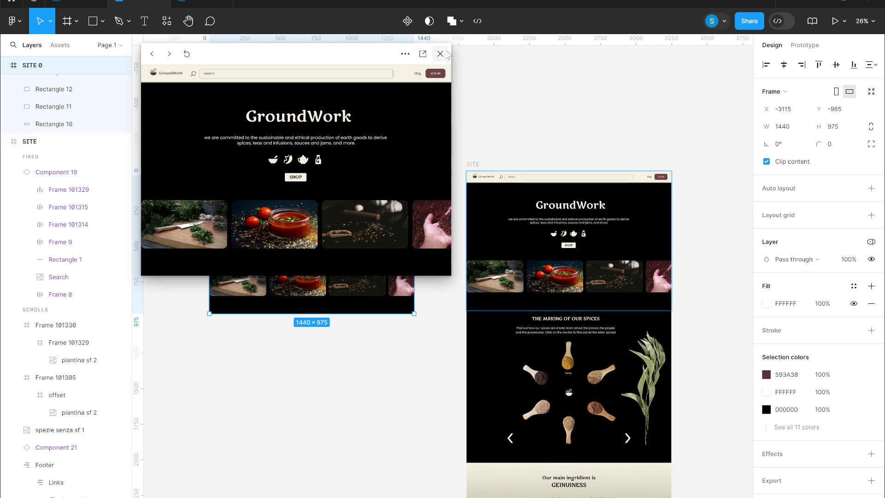
click(440, 53)
key(shift+space)
click(440, 53)
Step: Preview the mobile app's opening animation starting from the iPhone 14 & 15 Pro - 1 frame
scroll(465, 73, down, 3)
scroll(465, 73, right, 5)
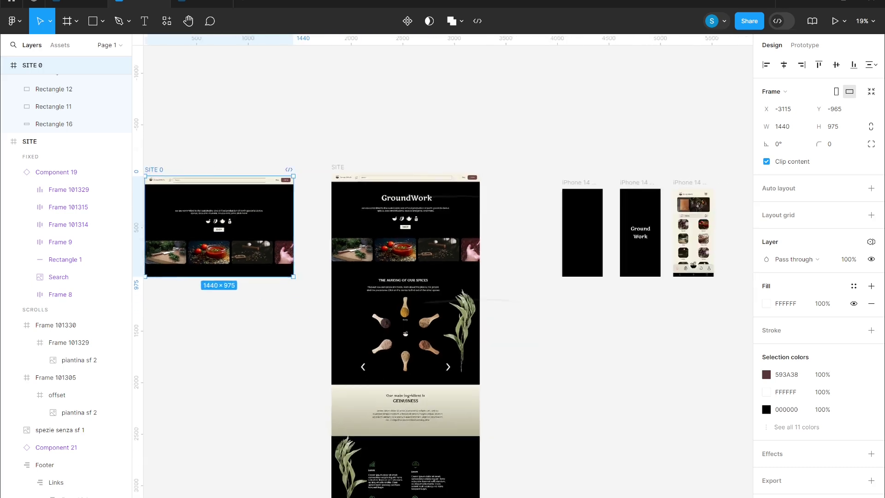
scroll(374, 103, up, 5)
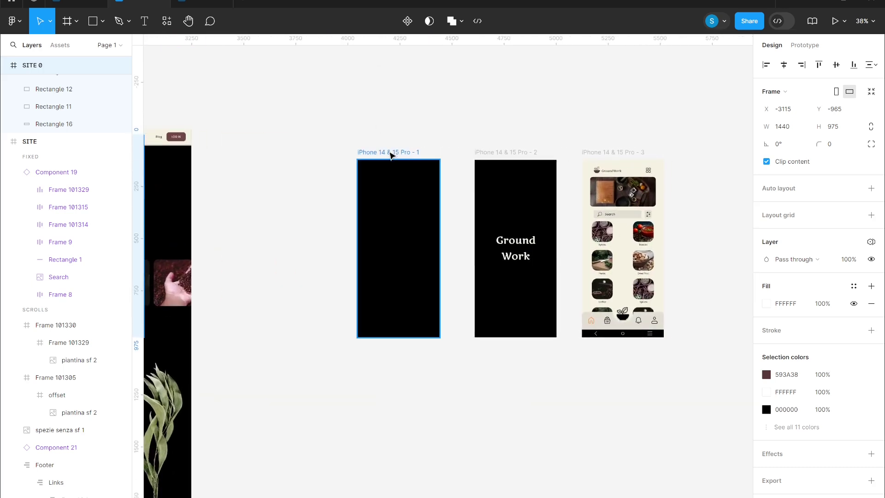
click(390, 153)
key(shift+space)
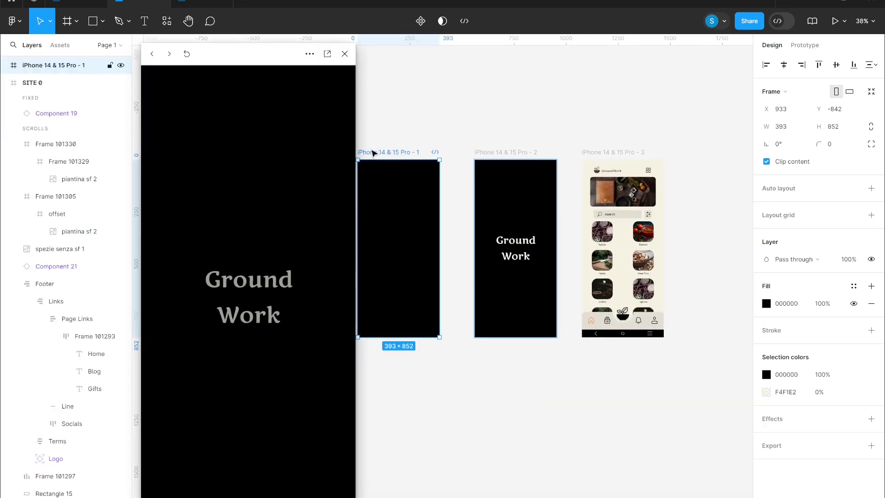
click(345, 55)
scroll(435, 270, up, 3)
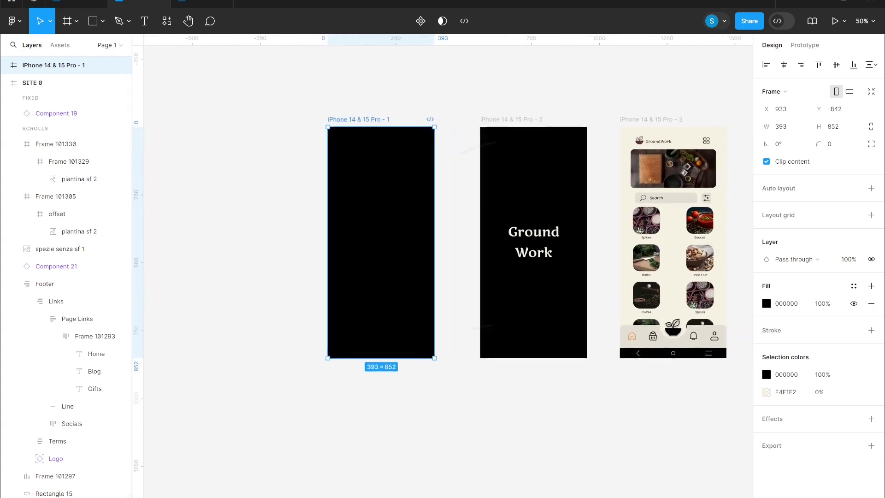
scroll(427, 276, down, 1)
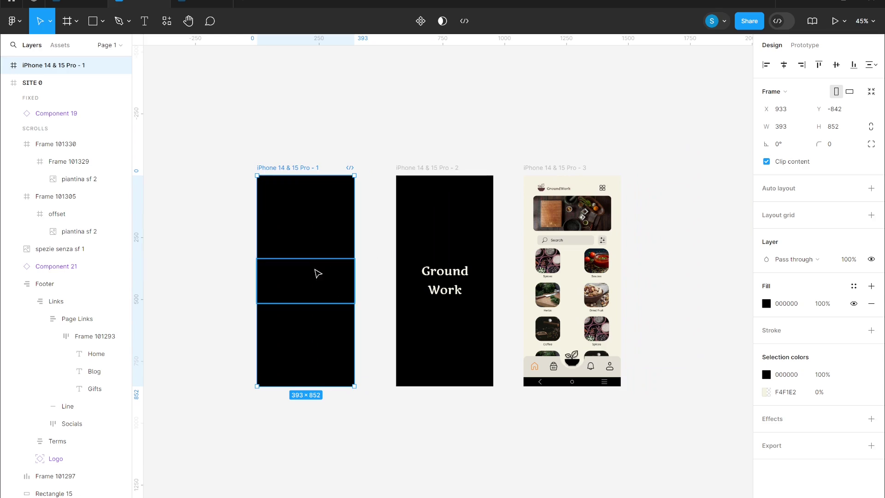
scroll(330, 414, down, 3)
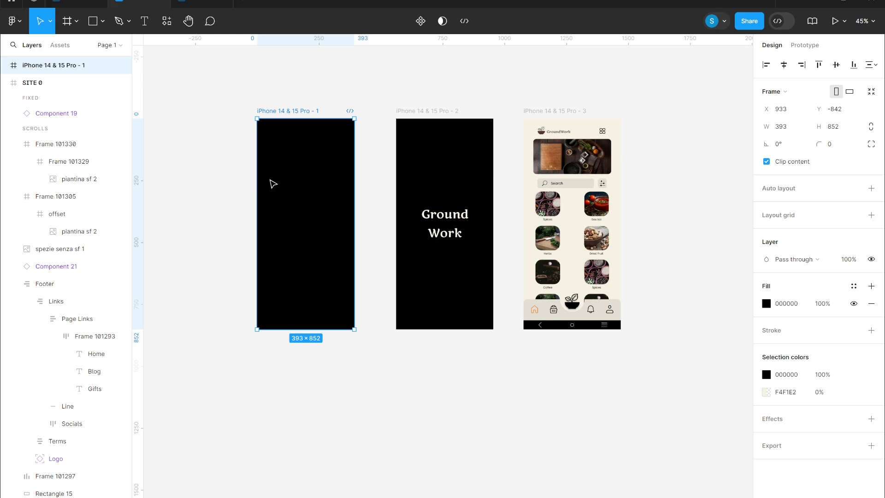
scroll(339, 411, down, 8)
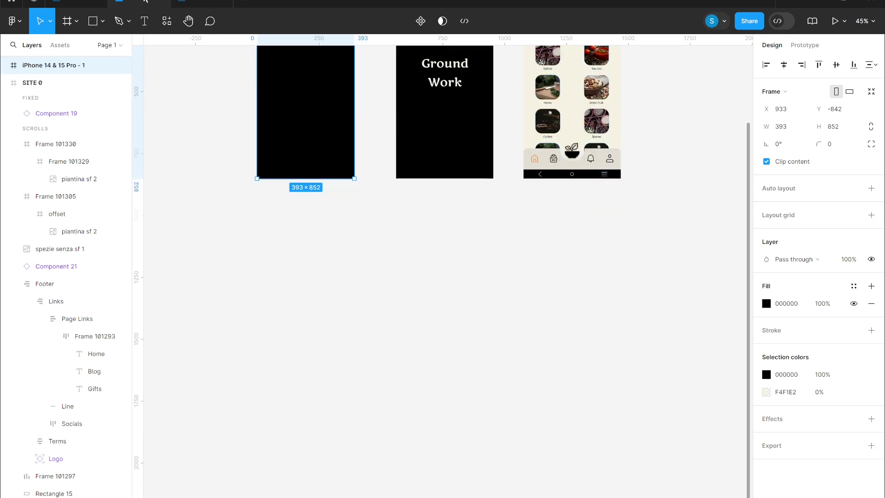
Step: Duplicate the blank black iPhone frame below the original and place a second copy beside it as iPhone 14 & 15 Pro - 5
click(69, 22)
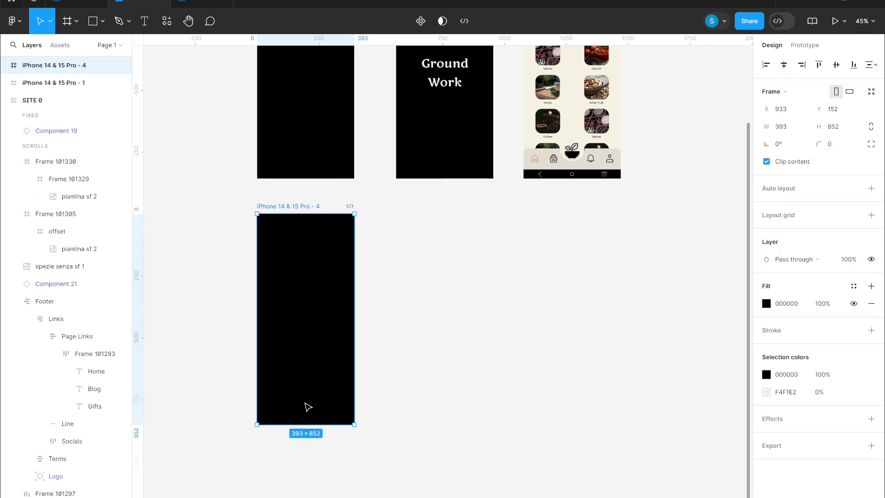
drag(308, 407, 449, 409)
key(Escape)
Step: Add the text "Ground Work" on two lines inside the iPhone 14 & 15 Pro - 4 frame
key(t)
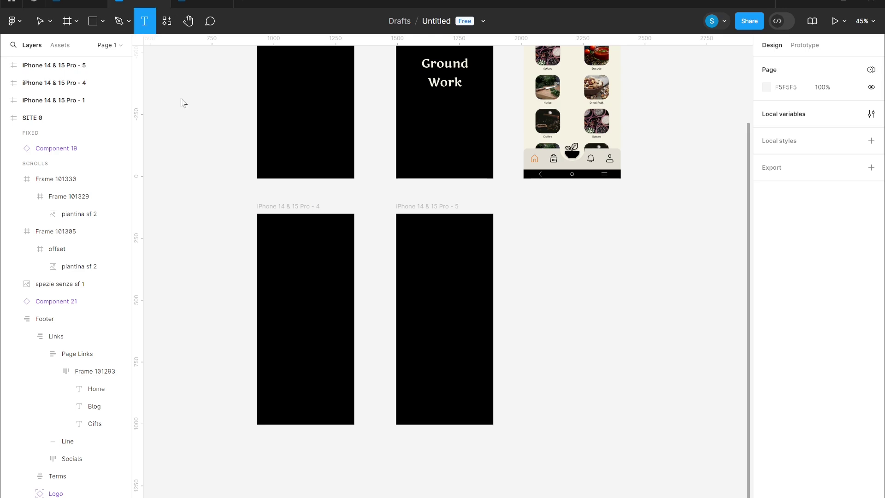
click(364, 289)
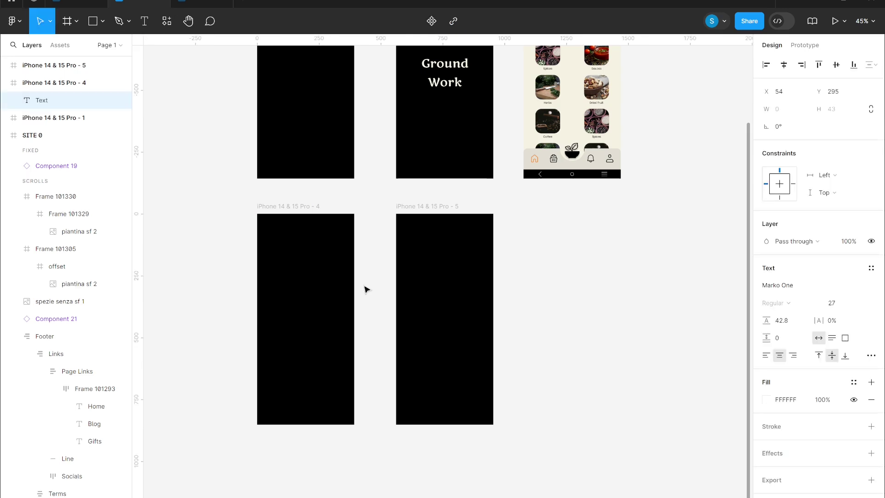
text(Ground)
key(Return)
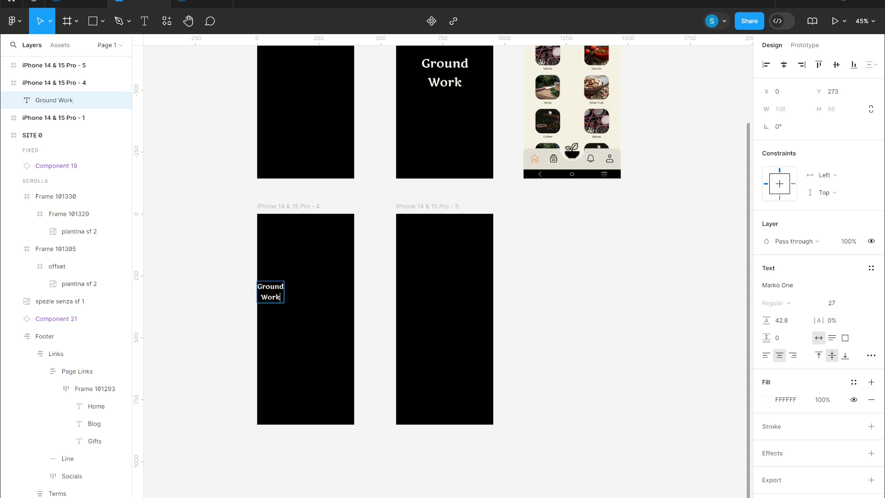
key(Escape)
Step: Center the Ground Work text horizontally and vertically within the iPhone 14 & 15 Pro - 4 frame
drag(272, 296, 303, 311)
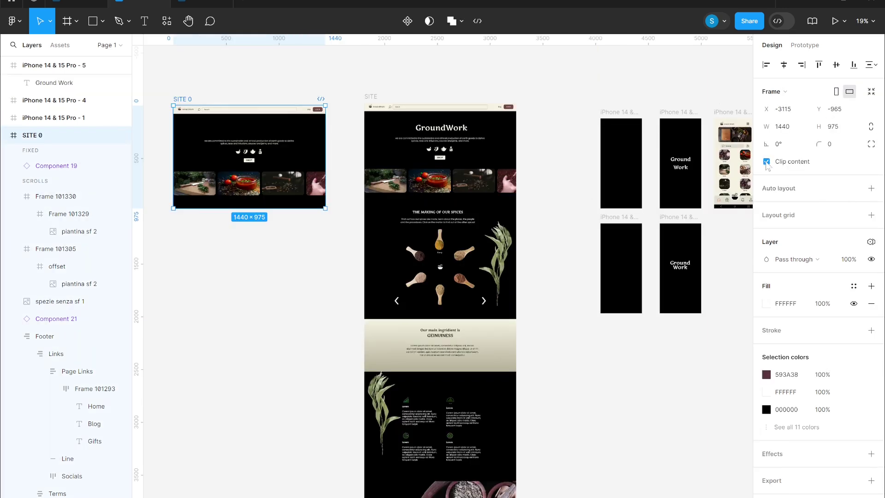
click(767, 161)
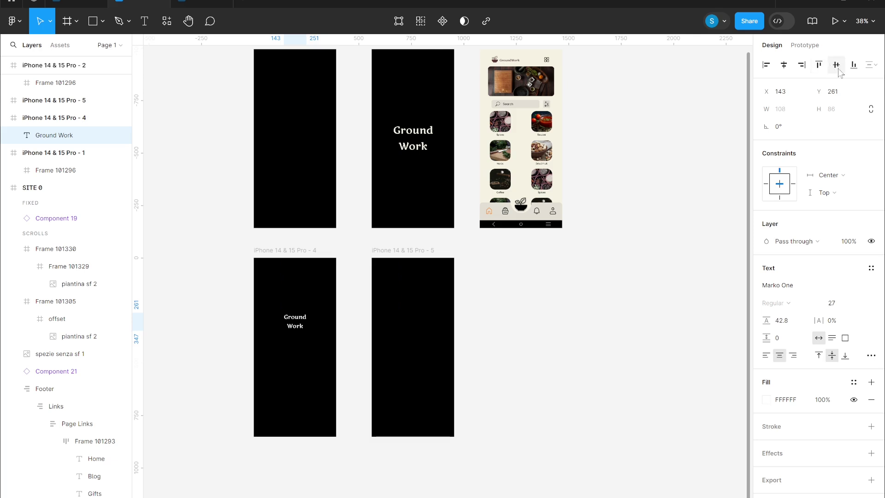
click(839, 69)
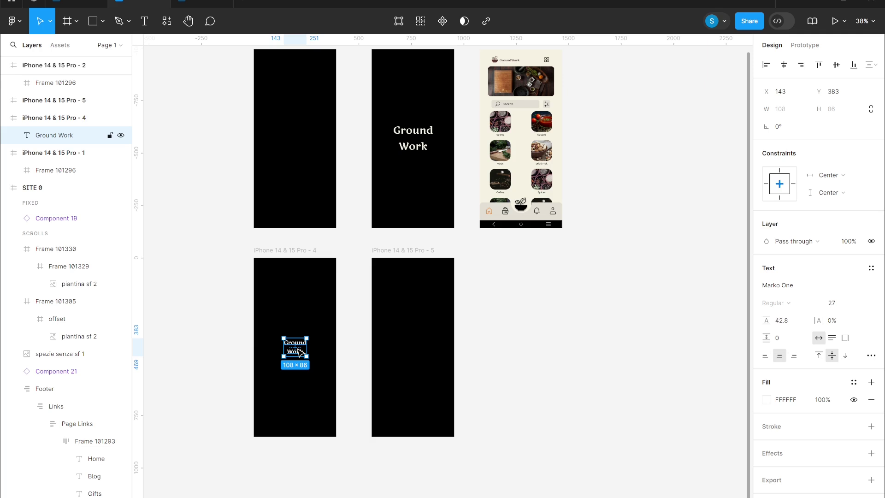
Step: Copy the Ground Work text to the center of iPhone 14 & 15 Pro - 5 and scale the copy by 1.8x
drag(295, 346, 416, 341)
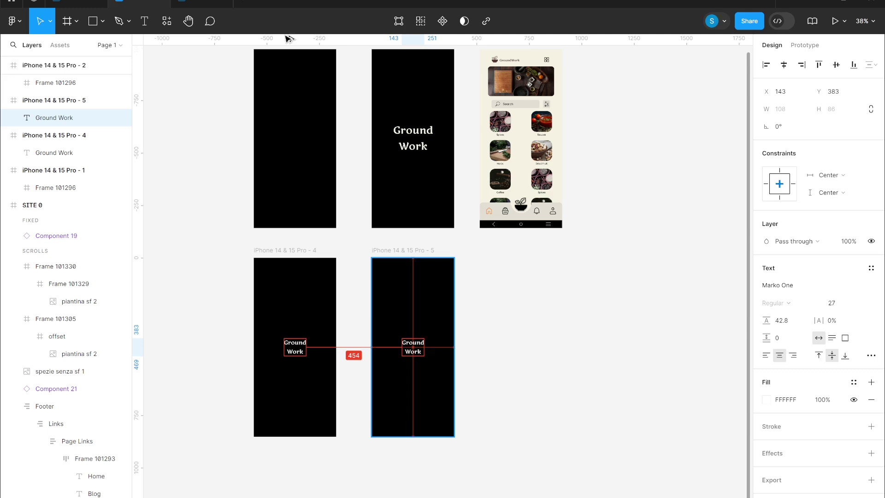
click(50, 21)
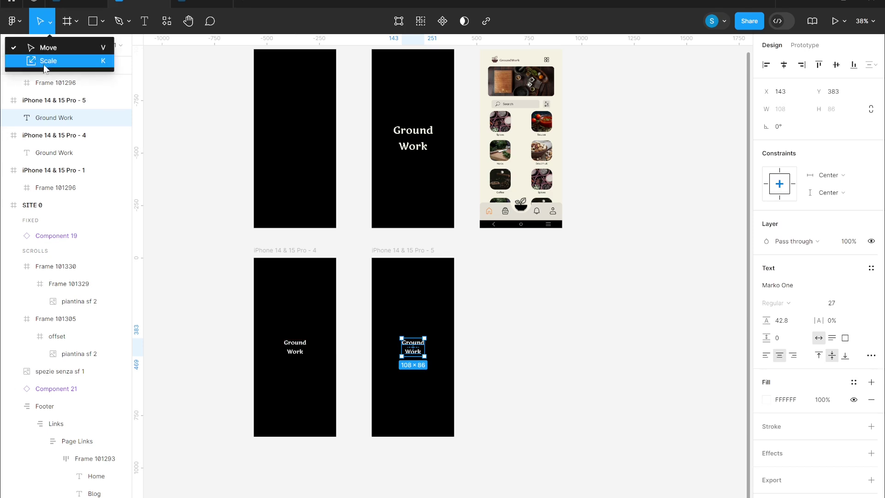
click(45, 67)
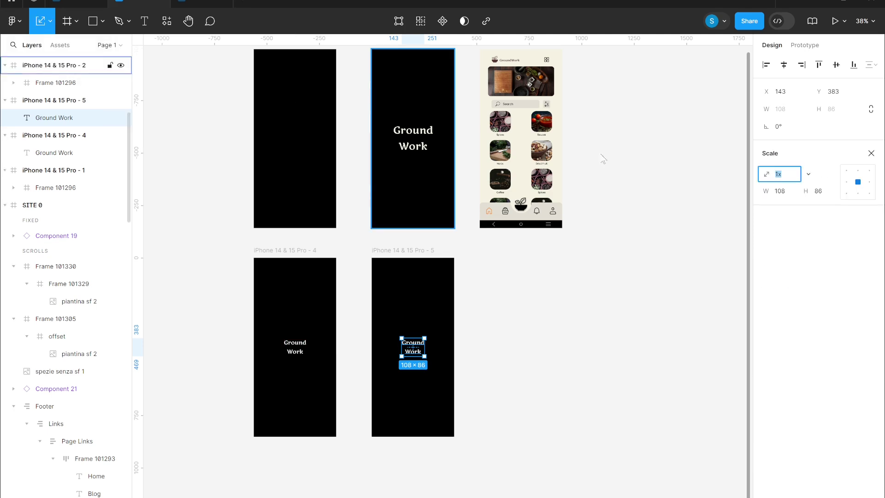
click(809, 173)
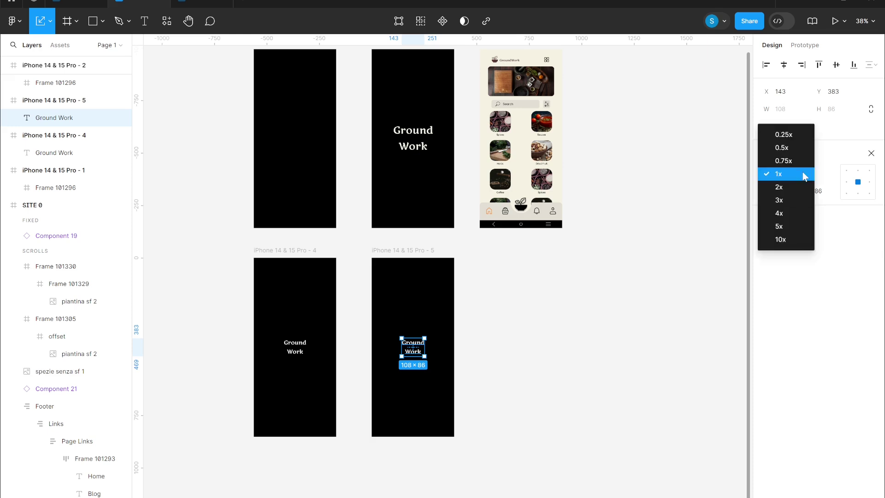
click(784, 174)
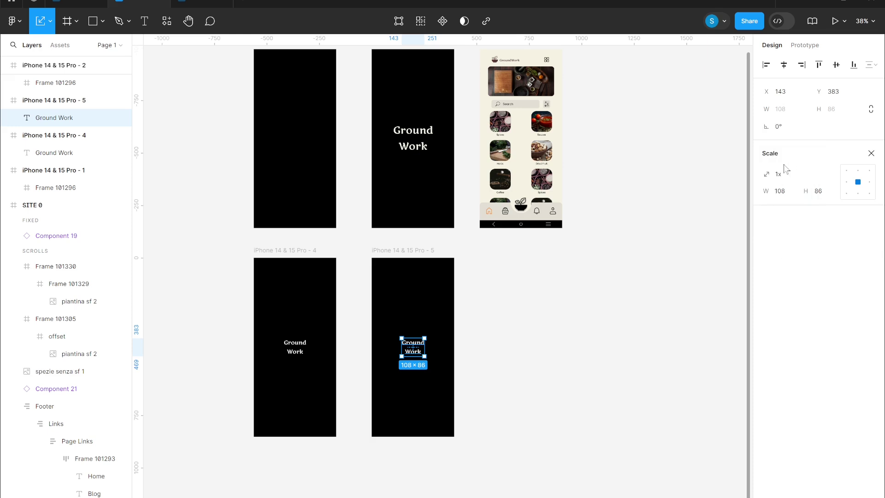
click(779, 174)
text(1.8)
key(Return)
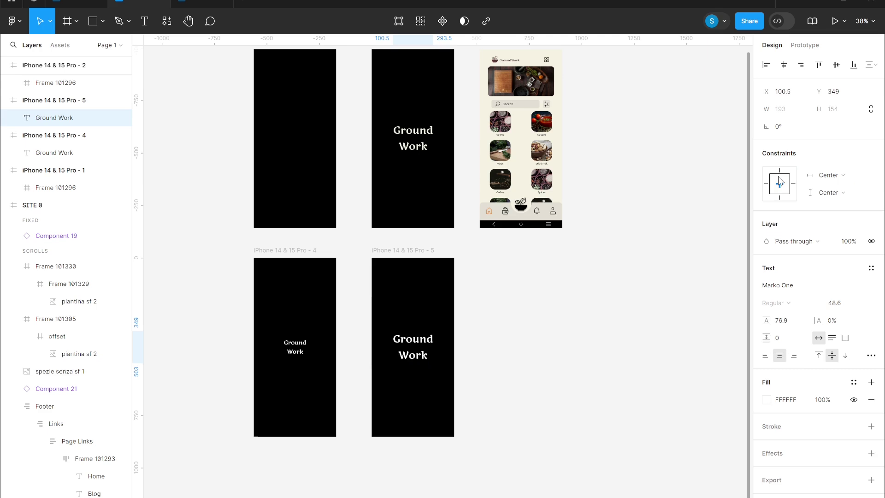
click(615, 337)
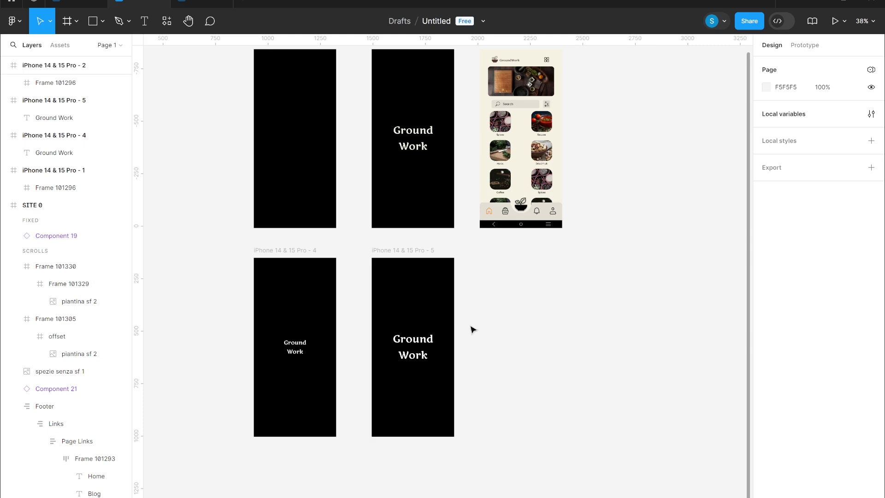
Step: Set the fill opacity of the small Ground Work text in iPhone 14 & 15 Pro - 4 to 0%
click(428, 357)
click(296, 350)
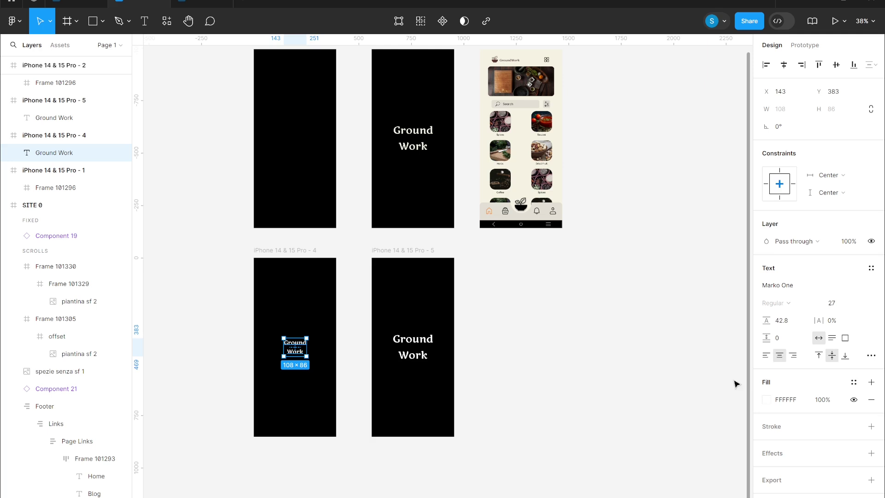
click(828, 403)
text(0)
key(Return)
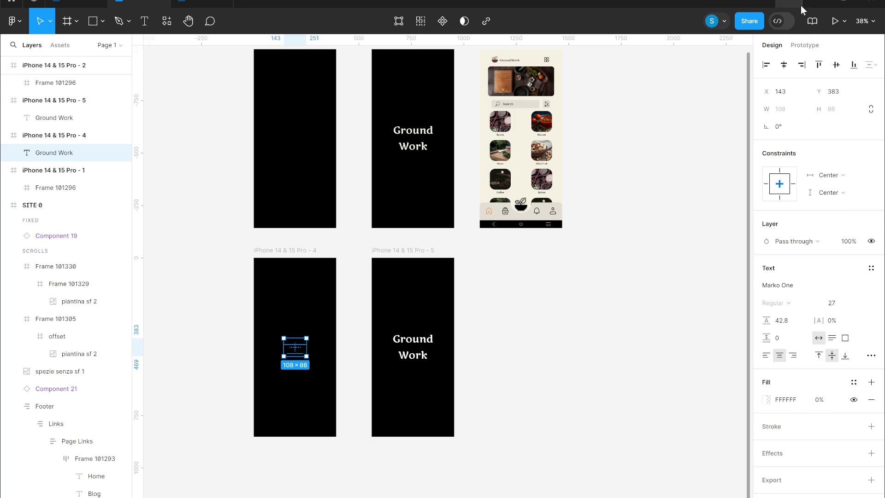
Step: Connect the iPhone 14 & 15 Pro - 4 frame to iPhone 14 & 15 Pro - 5 with an After delay trigger
click(812, 46)
drag(336, 346, 372, 347)
click(328, 375)
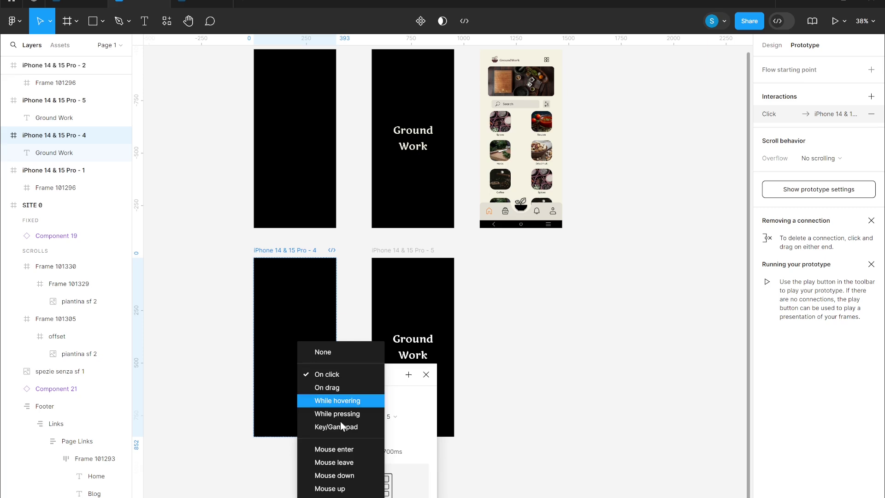
click(323, 488)
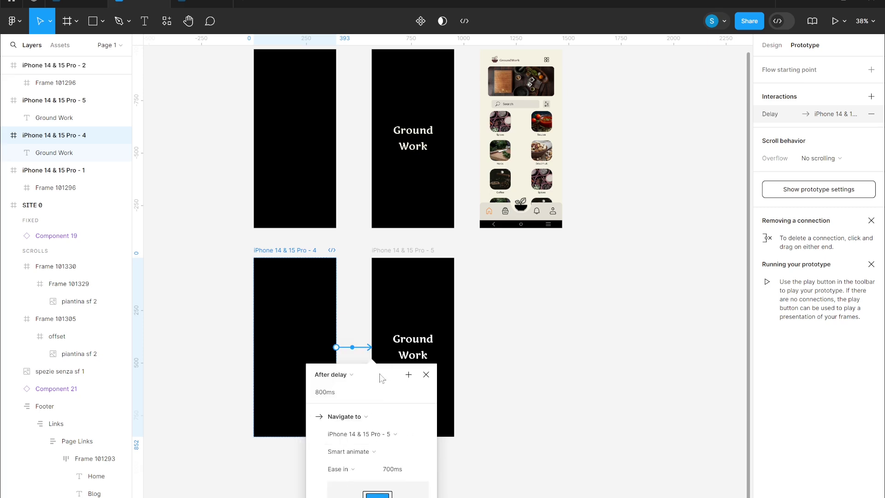
Step: Set the interaction's delay to 400ms and its Smart animate duration to 600ms
drag(382, 376, 396, 324)
click(339, 342)
click(335, 342)
click(334, 342)
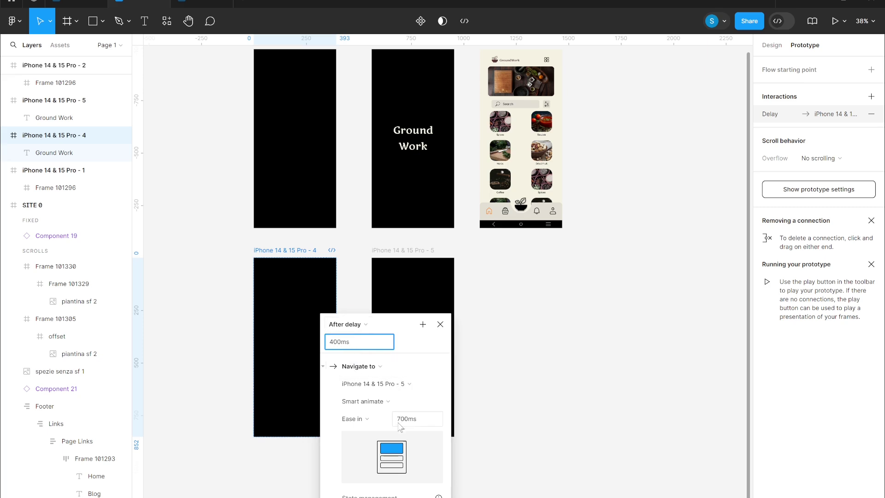
click(435, 353)
click(402, 420)
click(402, 421)
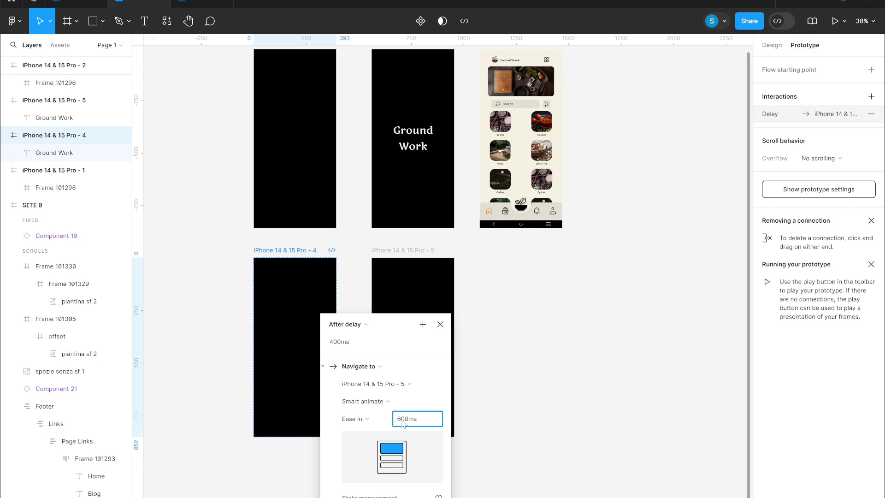
click(440, 324)
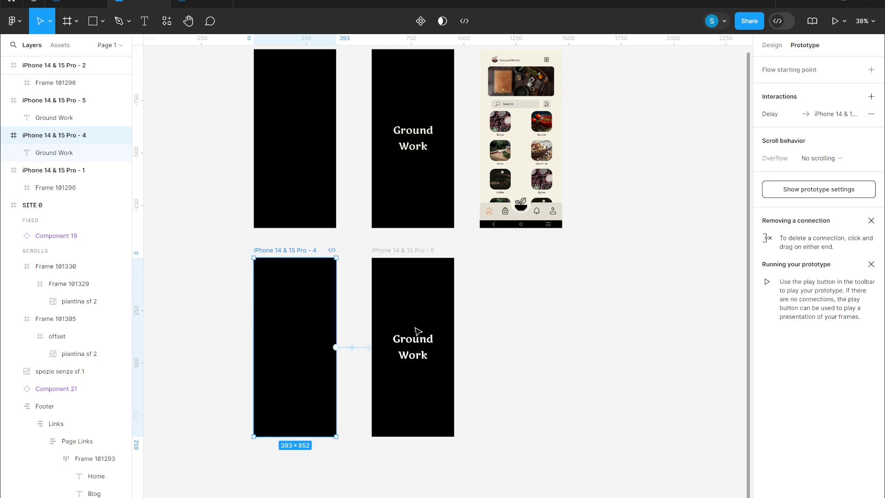
Step: Preview the opening animation from the iPhone 14 & 15 Pro - 4 frame and close the preview
click(400, 251)
click(286, 254)
key(shift+space)
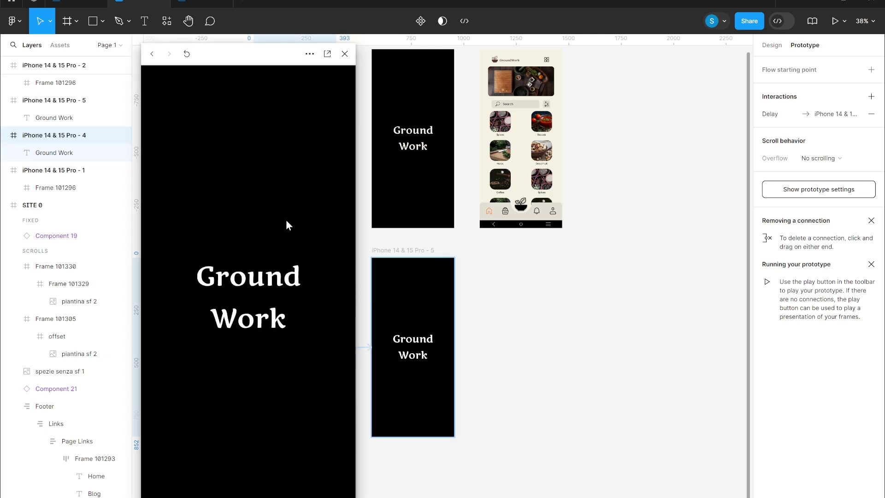
click(345, 54)
Step: In the file containing the WEBSITE frame, turn on content clipping for that frame
click(203, 2)
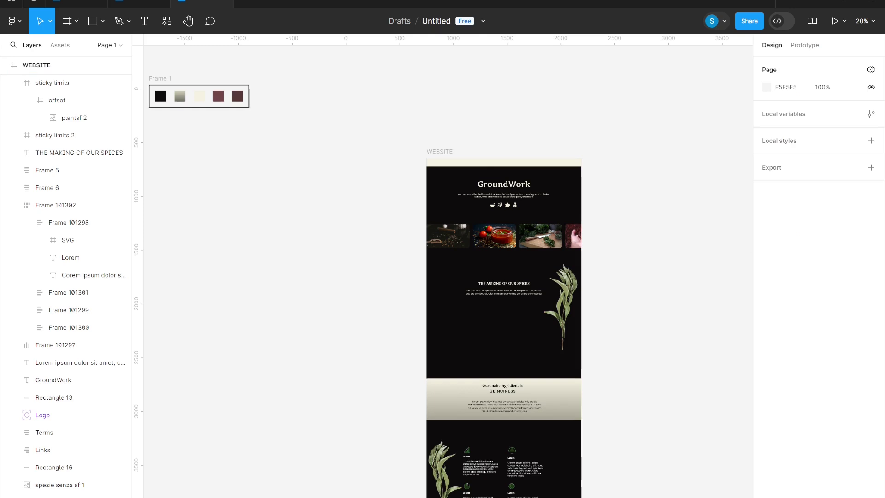
scroll(645, 429, up, 5)
scroll(645, 428, down, 3)
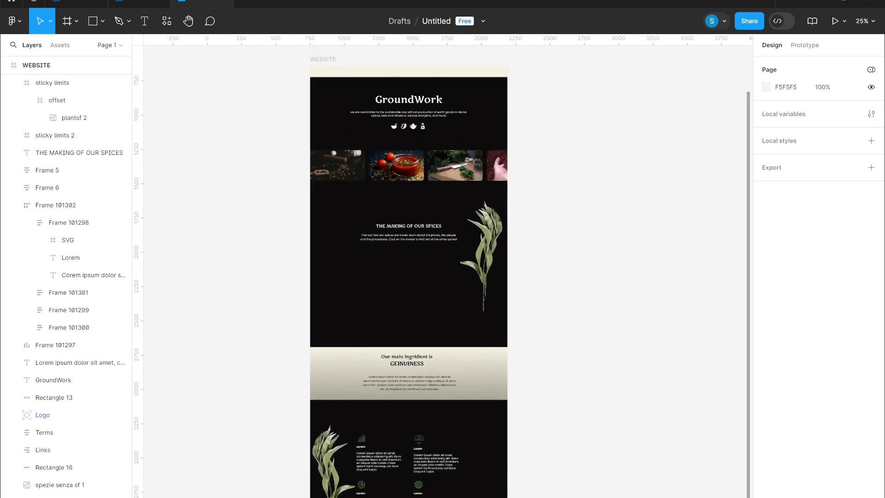
click(328, 59)
click(767, 162)
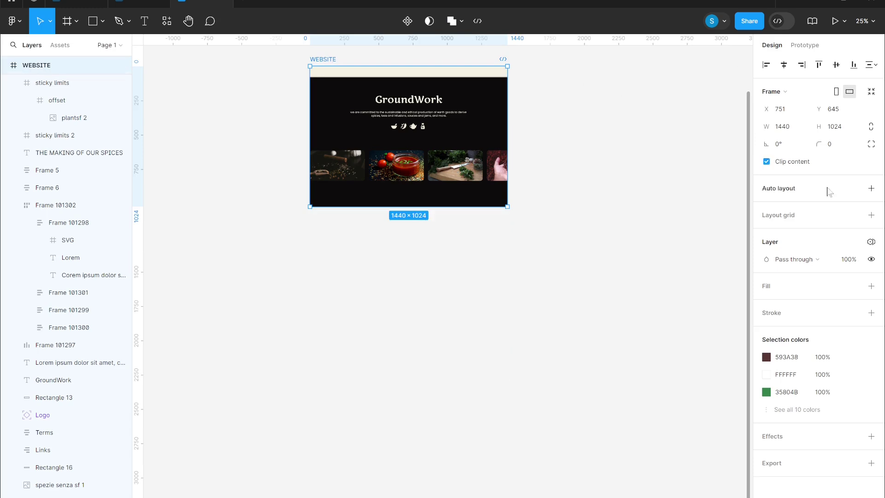
click(767, 162)
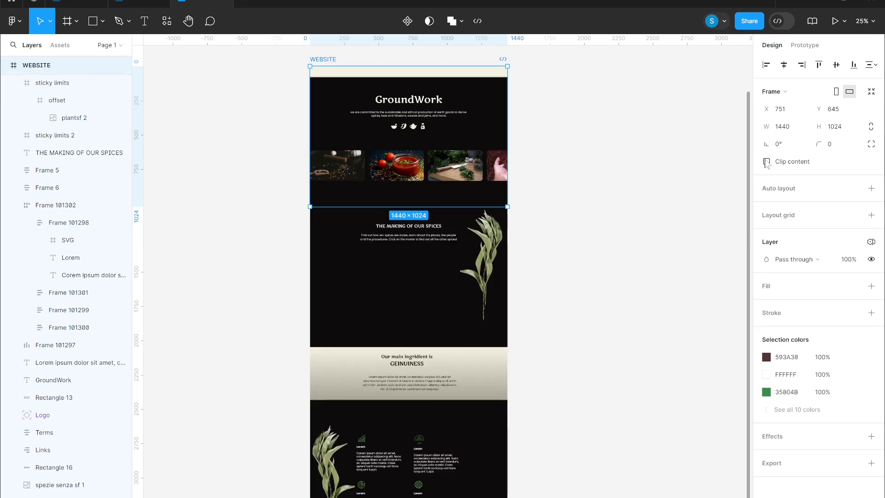
click(767, 162)
click(636, 231)
scroll(636, 231, up, 1)
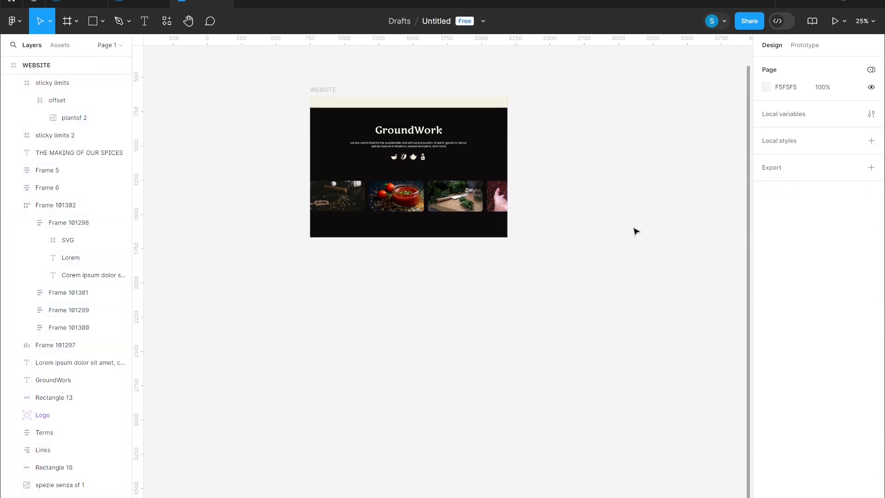